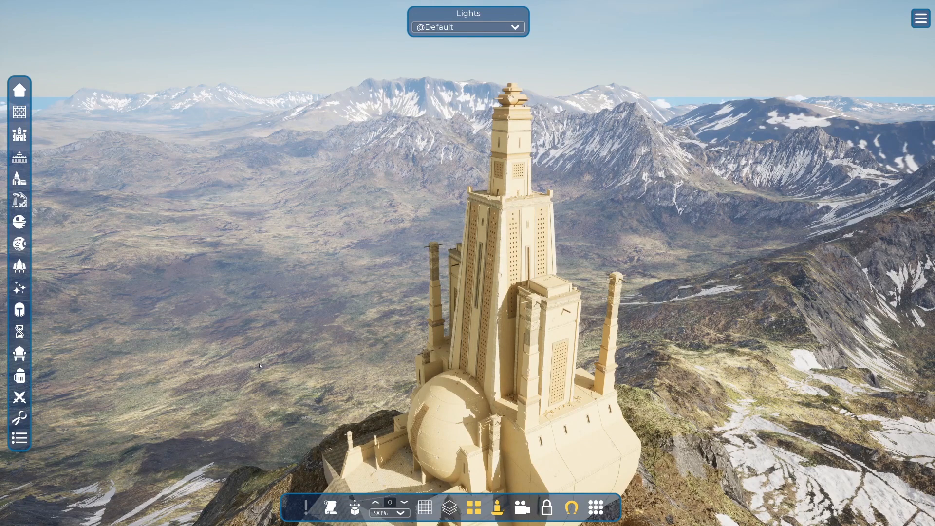
Place the red disc spline asset from the tool objects beside the dome at the tower's base.
click(28, 433)
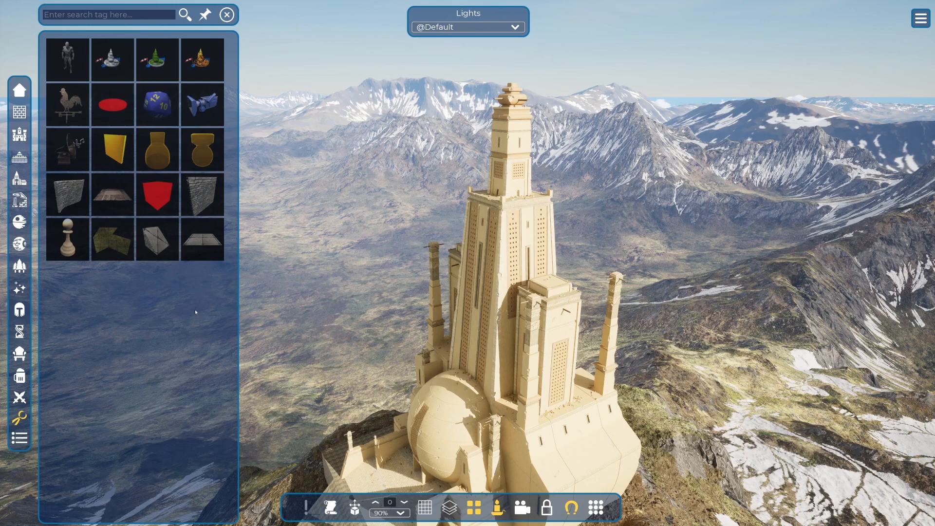
click(118, 108)
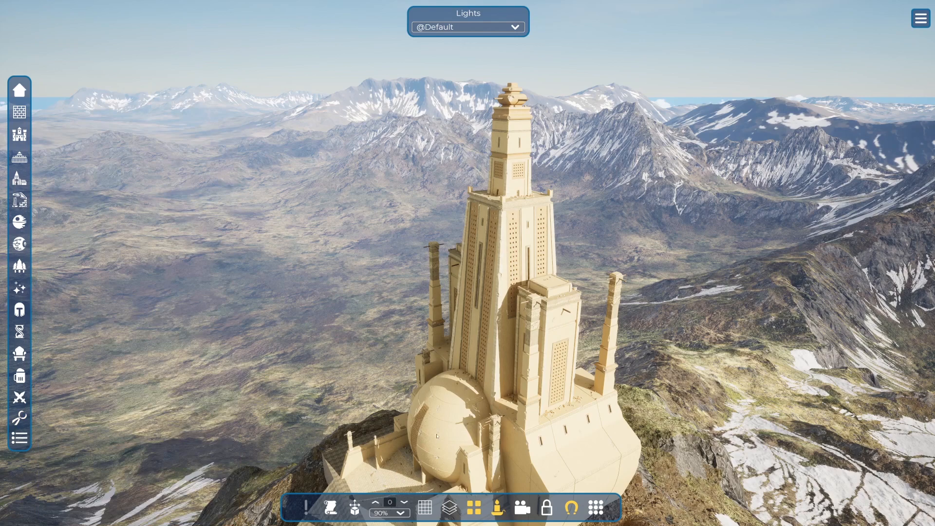
right_drag(438, 437, 497, 374)
key(w)
key(w)
right_drag(434, 374, 459, 428)
key(a)
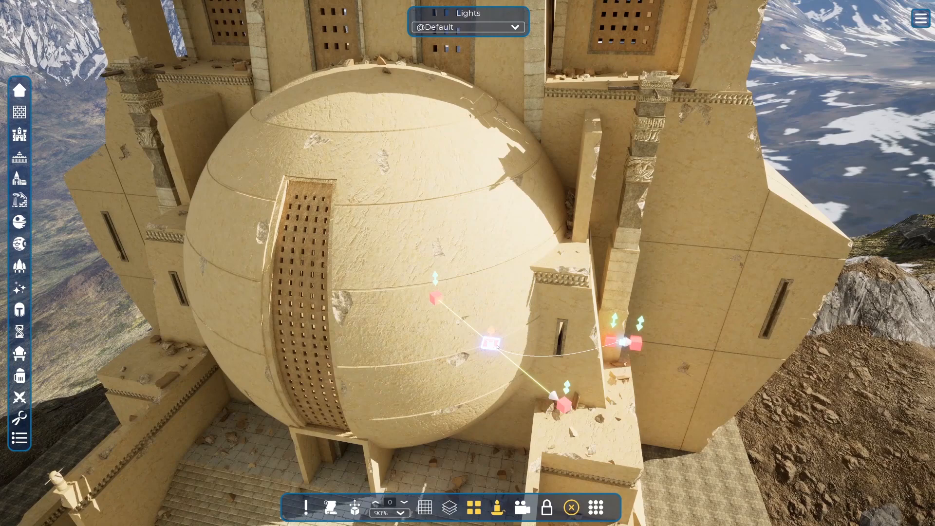
Raise the spline's end point above the dome, level with the lattice windows.
drag(514, 366, 516, 449)
mouse_move(516, 449)
right_down()
mouse_move(565, 419)
mouse_move(533, 467)
mouse_move(510, 442)
right_up()
key(s)
key(e)
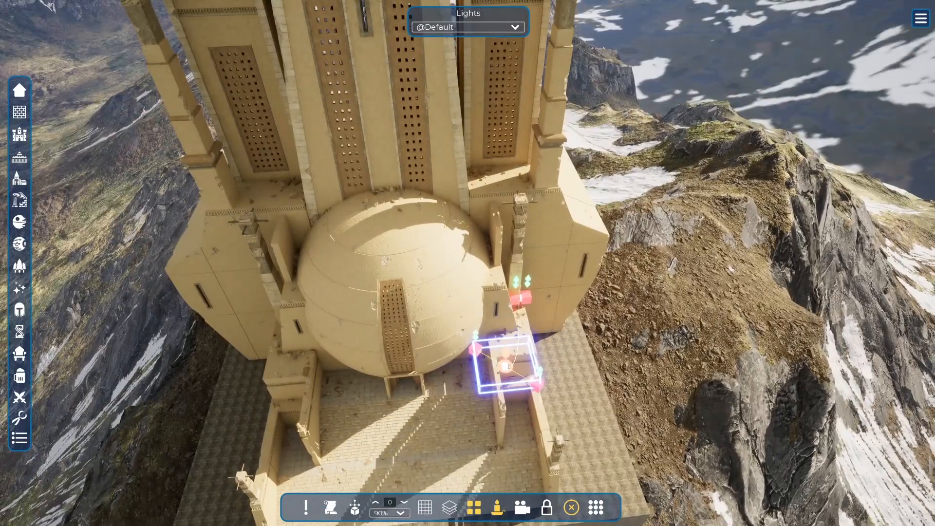
drag(506, 353, 528, 295)
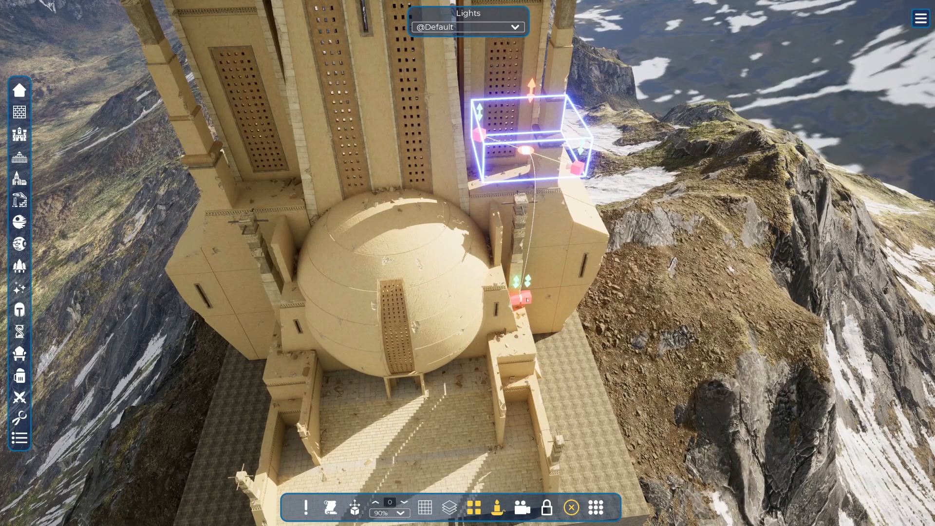
Select the spline's other point at the foot of the column beside the dome and raise it.
key(w)
right_drag(522, 300, 558, 325)
key(d)
click(323, 267)
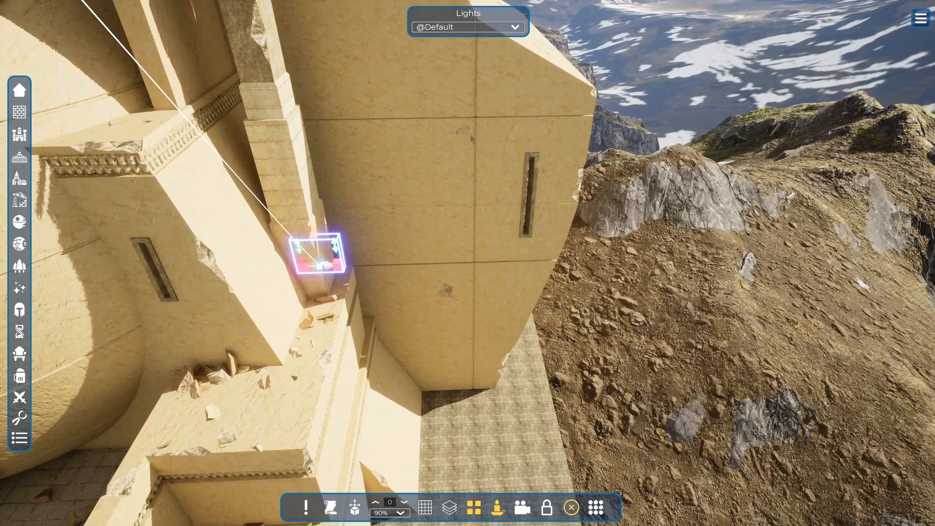
drag(314, 227, 270, 33)
mouse_move(270, 33)
right_down()
mouse_move(268, 4)
mouse_move(274, 32)
right_up()
key(s)
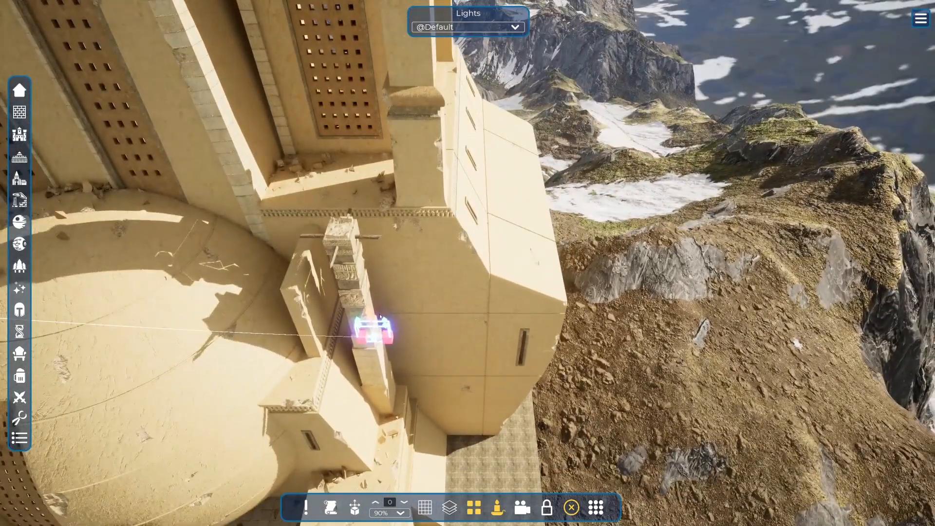
Lift the spline point on the column higher so it clears the dome and the tower's ledge.
click(376, 340)
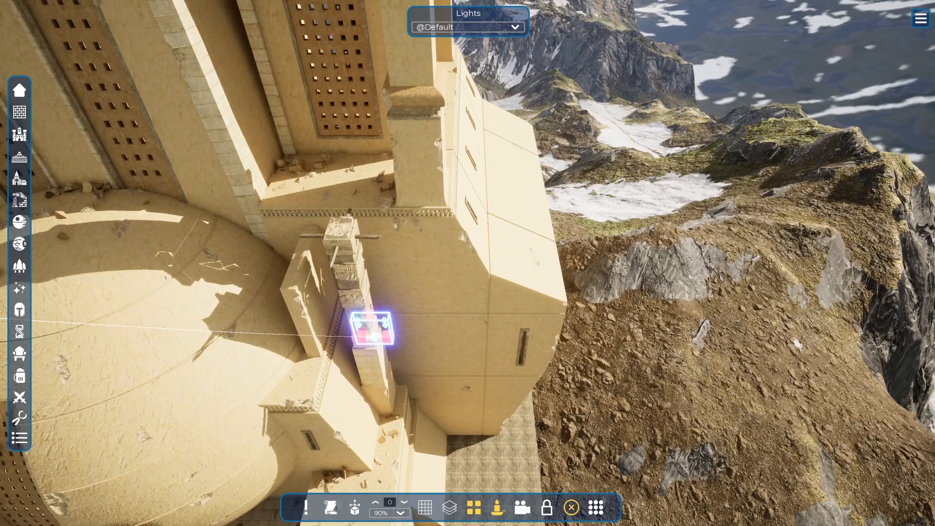
drag(372, 306, 300, 8)
right_drag(299, 8, 307, 181)
key(s)
key(d)
key(d)
key(w)
key(a)
key(w)
key(e)
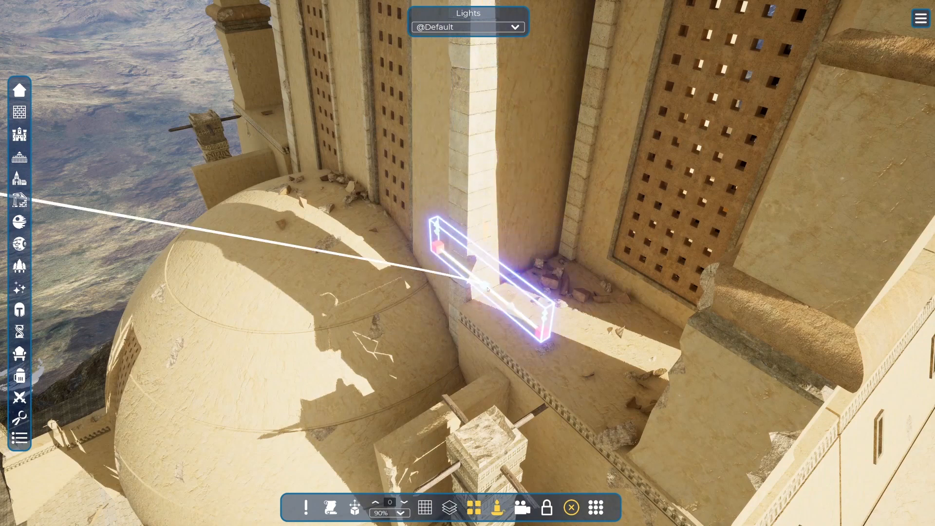
Move the selected spline point away from the tower's ledge, out over the valley beside the building.
right_drag(491, 249, 243, 214)
key(w)
key(s)
key(s)
key(d)
key(d)
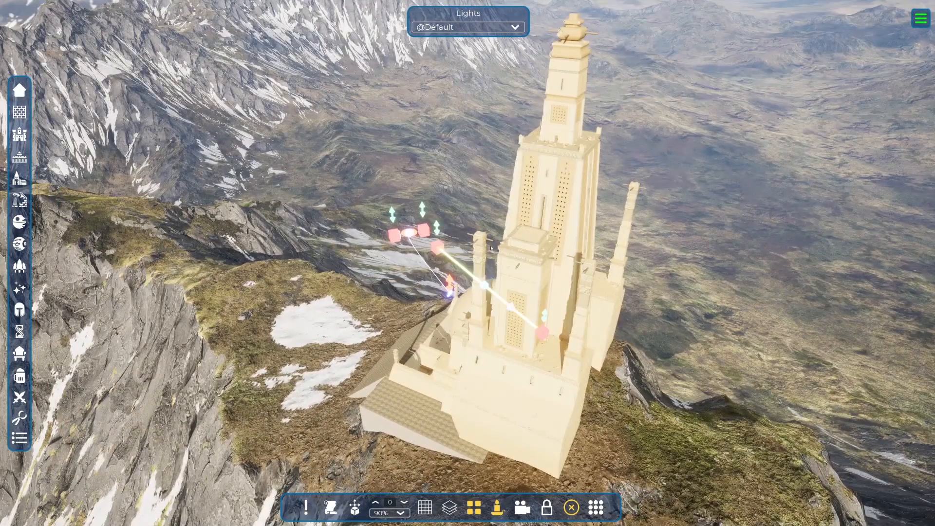
key(r)
right_drag(463, 302, 633, 263)
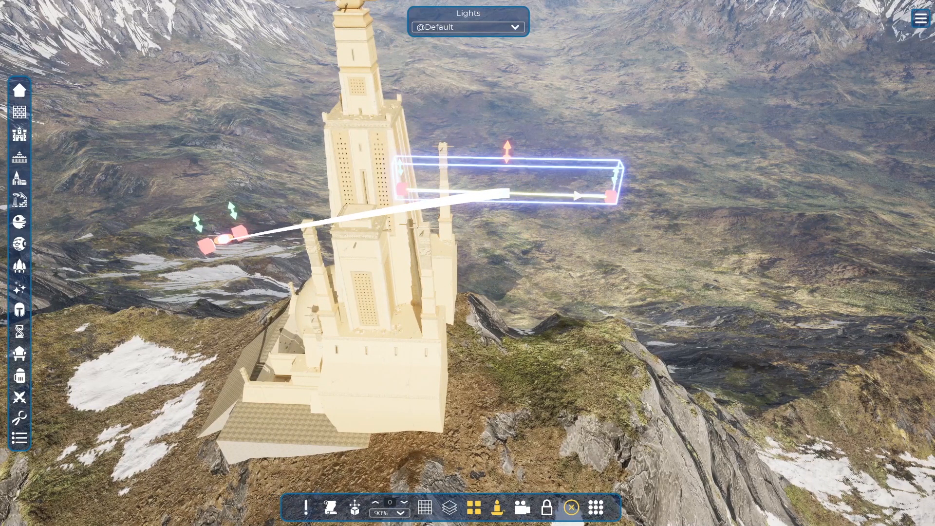
mouse_move(509, 193)
right_down()
mouse_move(785, 205)
mouse_move(872, 190)
right_up()
scroll(872, 190, down, 3)
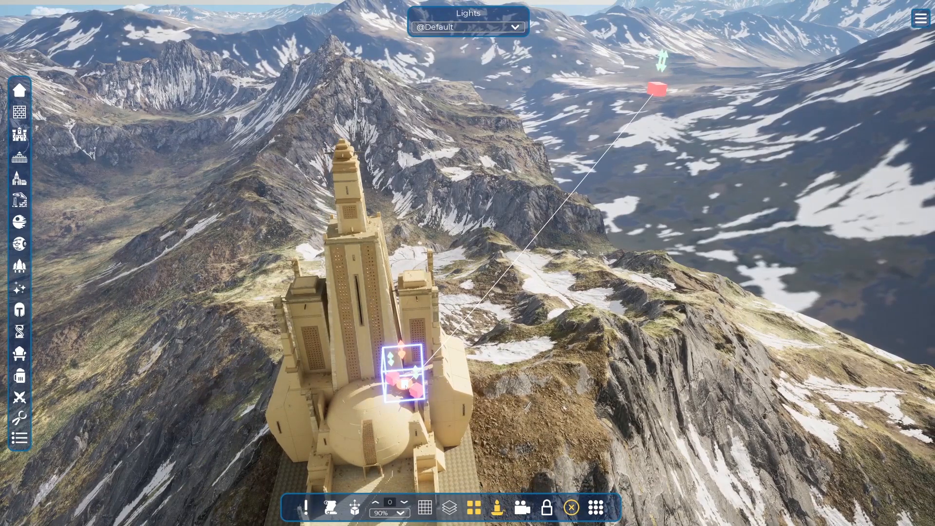
Reposition the spline point from the dome to the open area beside the tower's front terrace.
key(d)
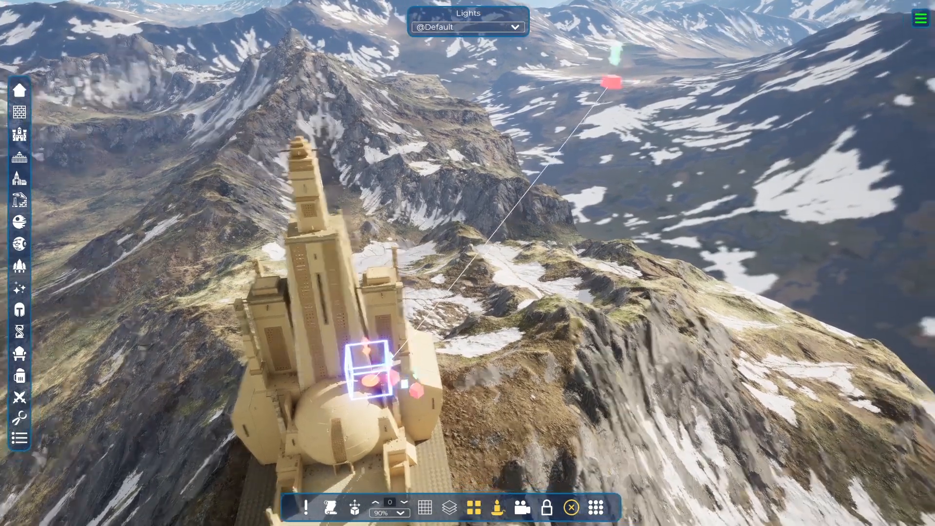
key(d)
mouse_move(404, 383)
right_down()
mouse_move(407, 355)
mouse_move(406, 366)
right_up()
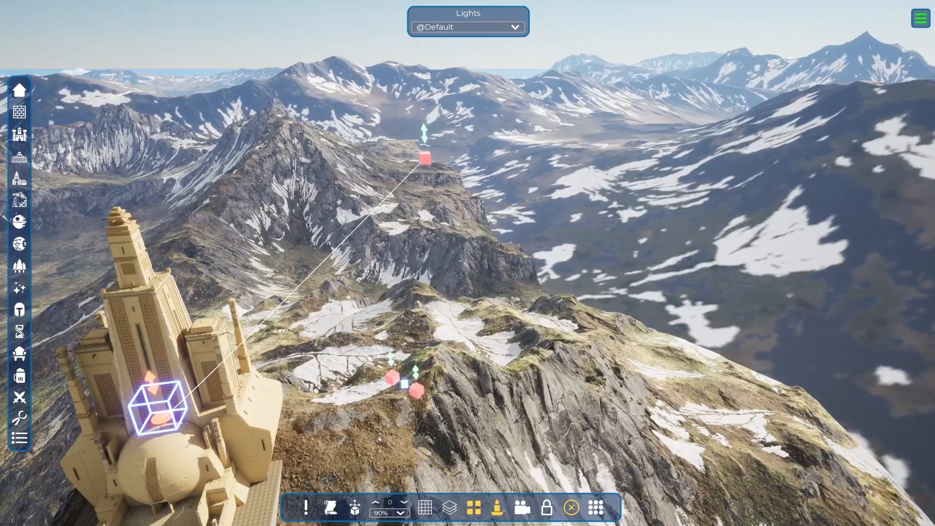
mouse_move(415, 414)
right_down()
mouse_move(357, 391)
mouse_move(309, 399)
mouse_move(293, 423)
mouse_move(297, 453)
right_up()
key(d)
key(d)
key(w)
key(w)
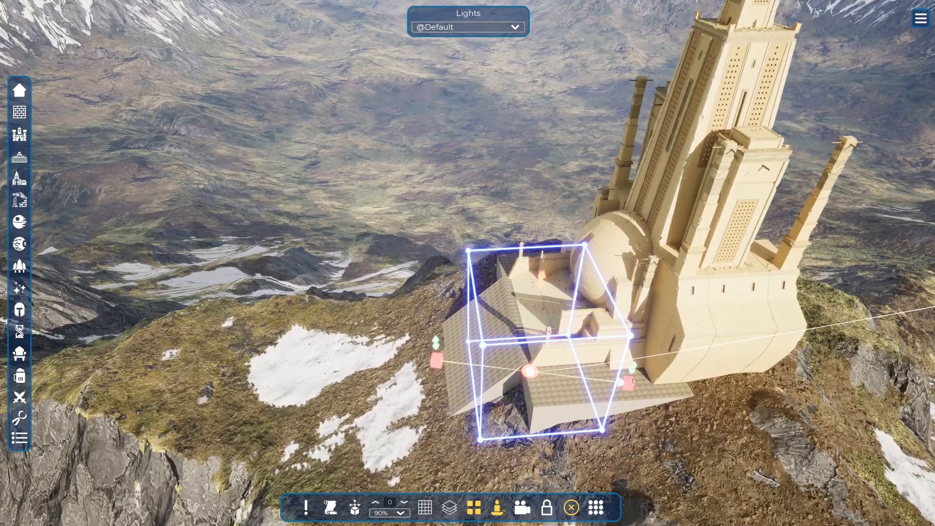
Move the selected spline point out over the cliff, well ahead of the tower's front terrace.
right_drag(670, 380, 448, 467)
key(e)
key(d)
key(d)
key(a)
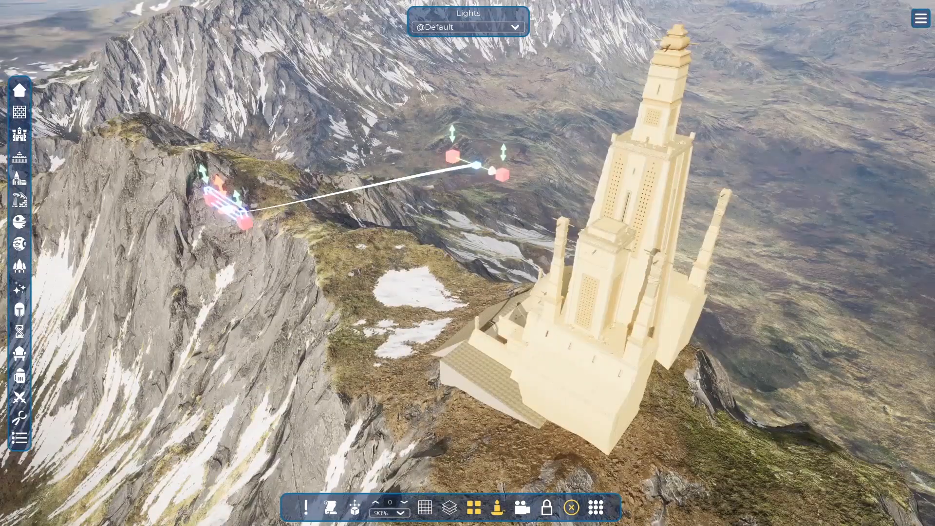
key(e)
key(e)
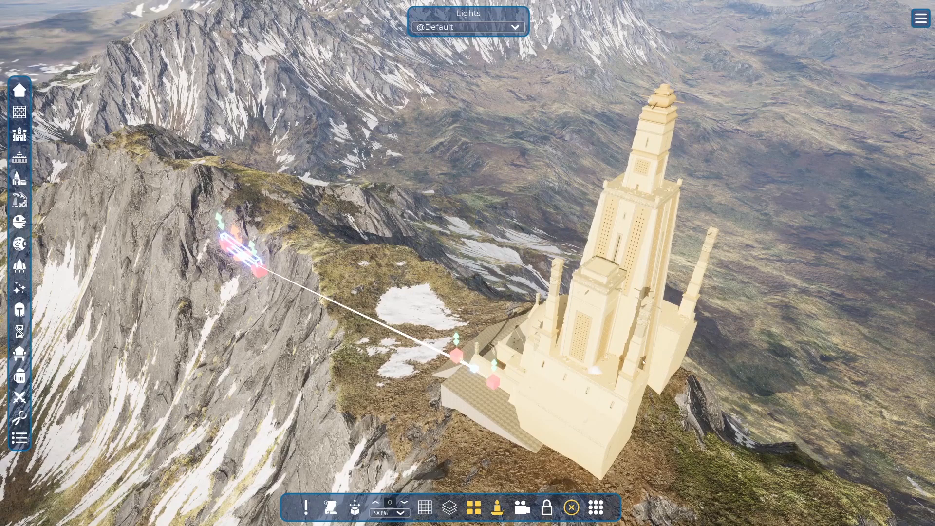
Extend the spline with another point so it runs from the cliff along the tower's flank.
click(673, 355)
right_drag(673, 355, 526, 373)
key(d)
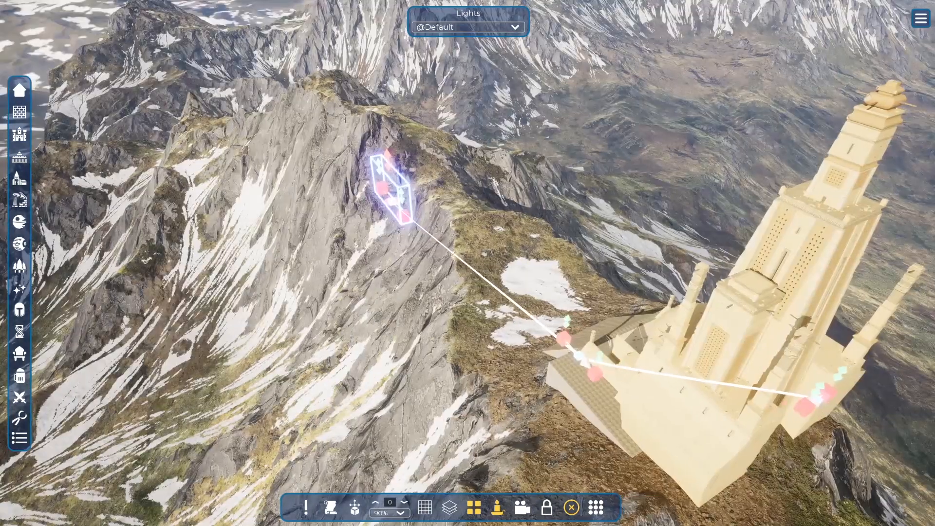
key(d)
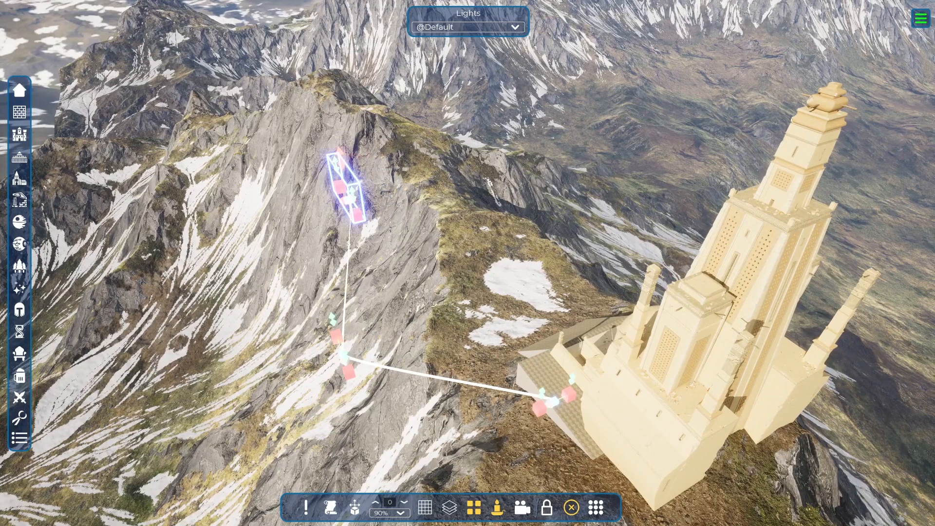
key(d)
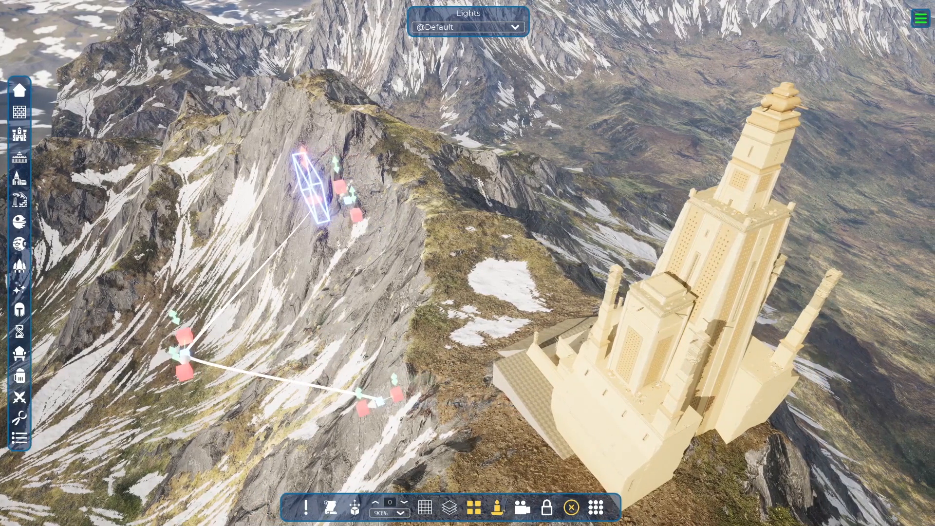
Place the spline's end point behind the tower and lengthen its tangent handles.
click(382, 402)
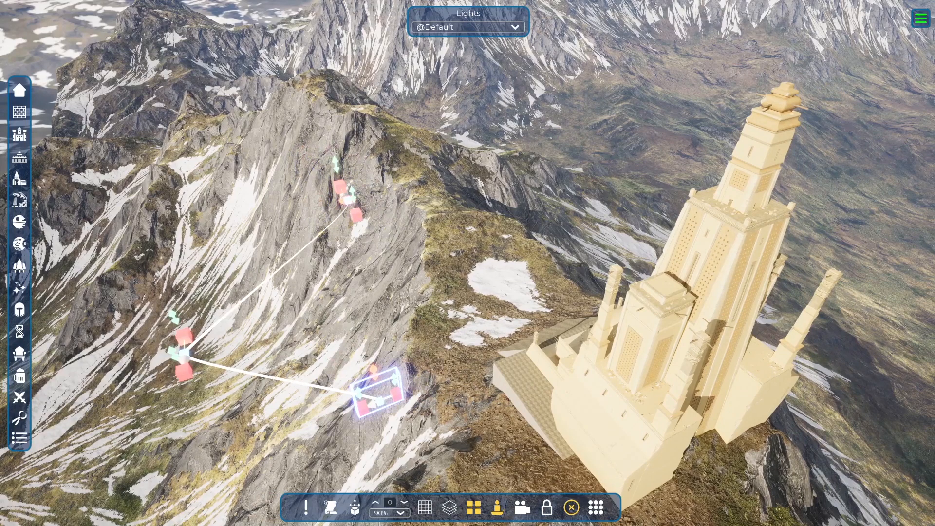
key(e)
key(e)
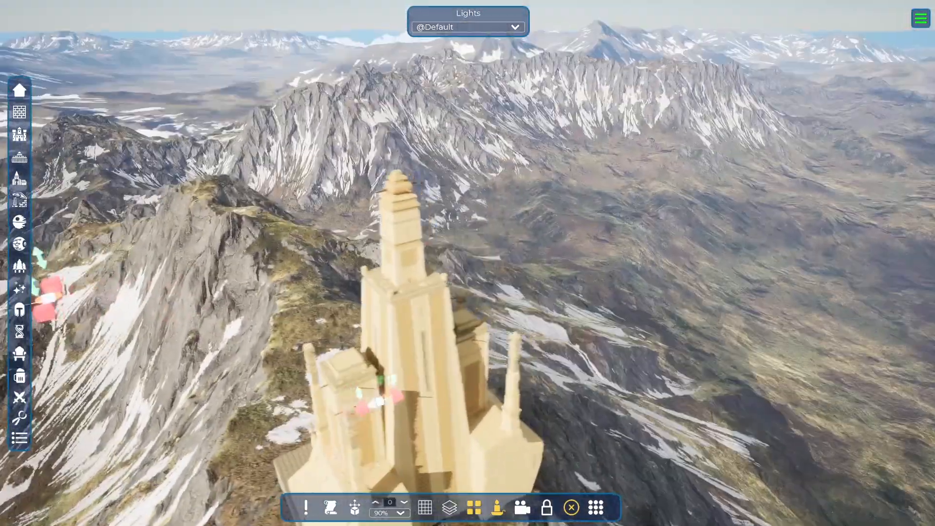
key(e)
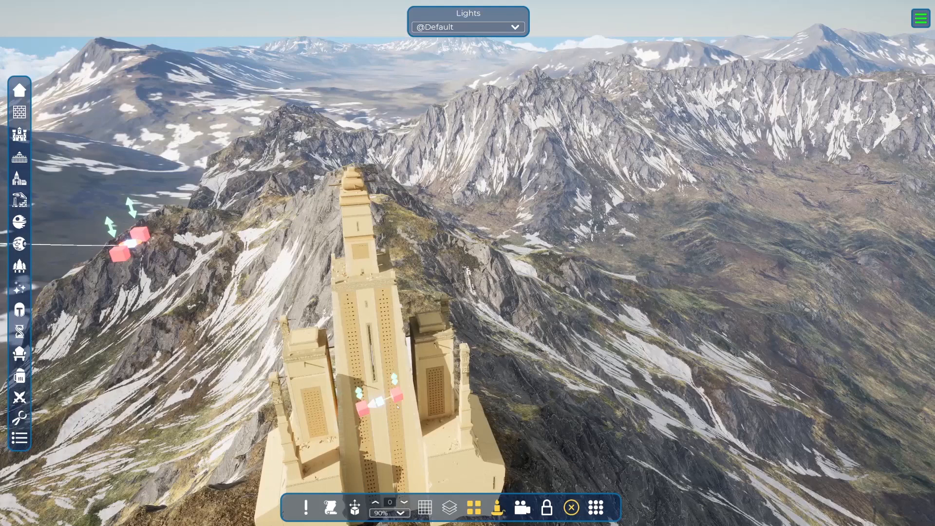
click(398, 406)
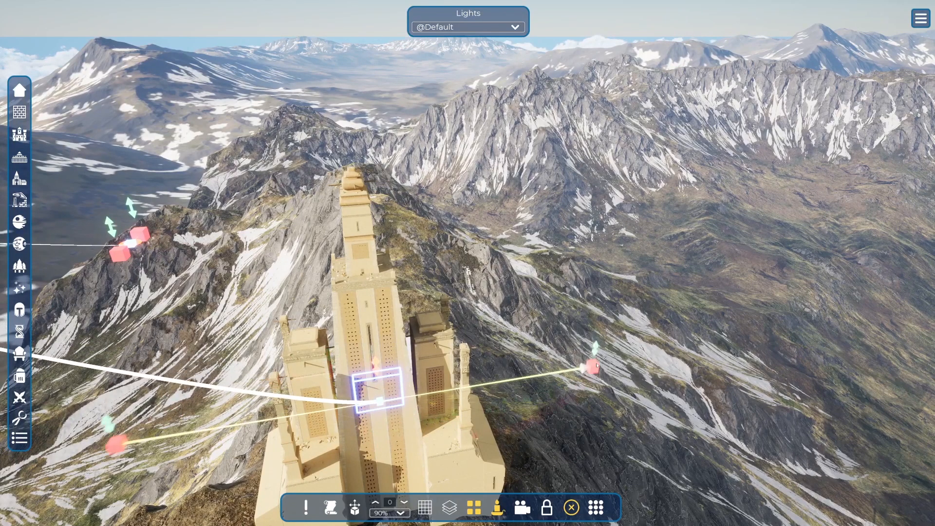
Stretch the middle point's tangent handles to round the spline and position the end point behind the tower.
key(e)
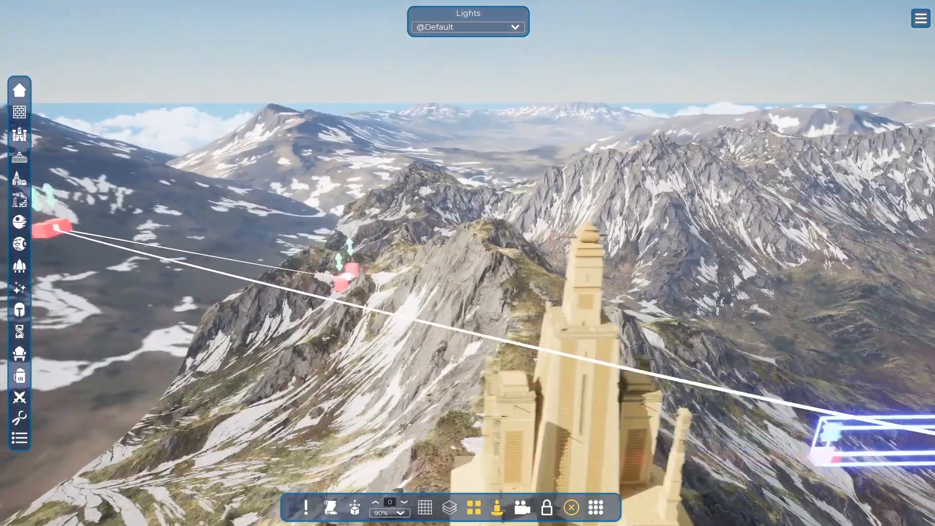
key(e)
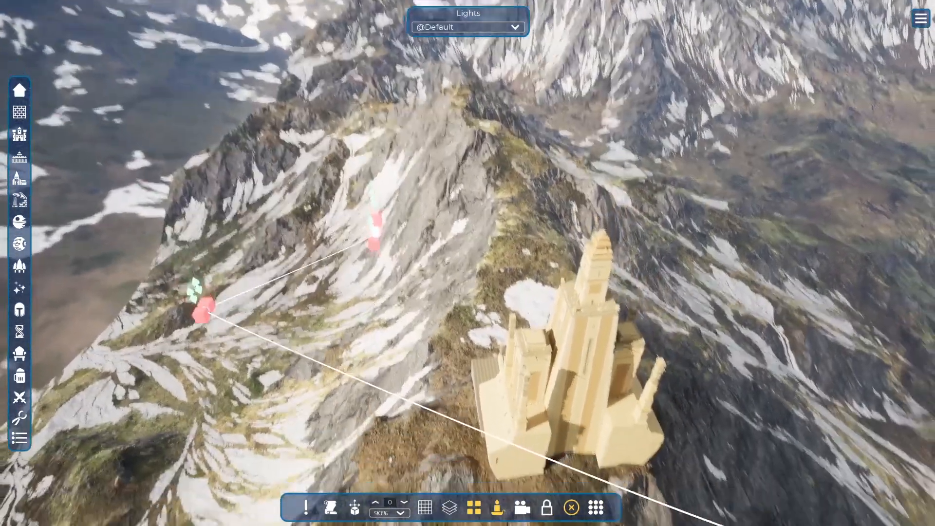
key(e)
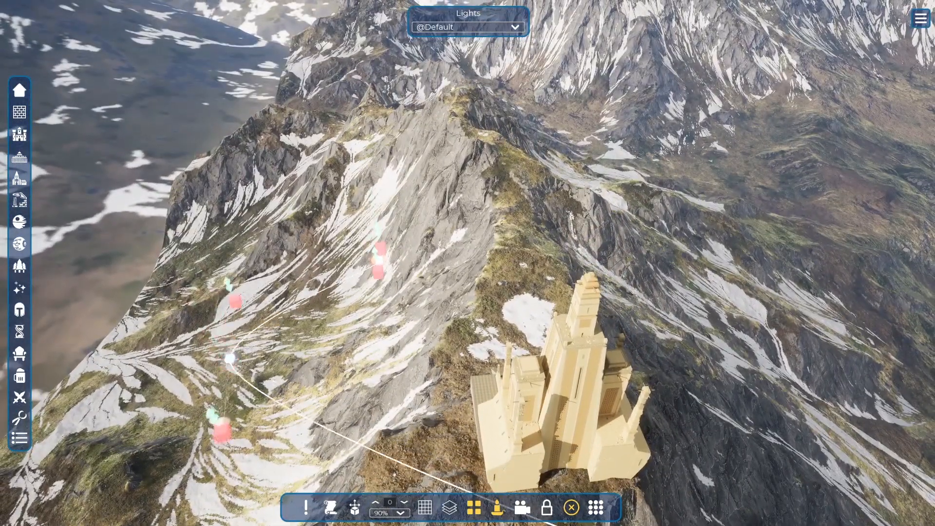
key(d)
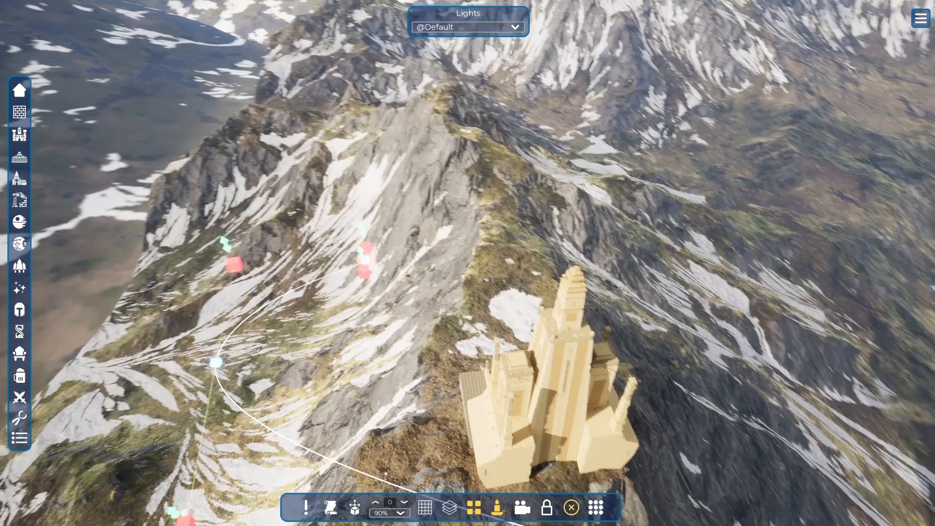
key(d)
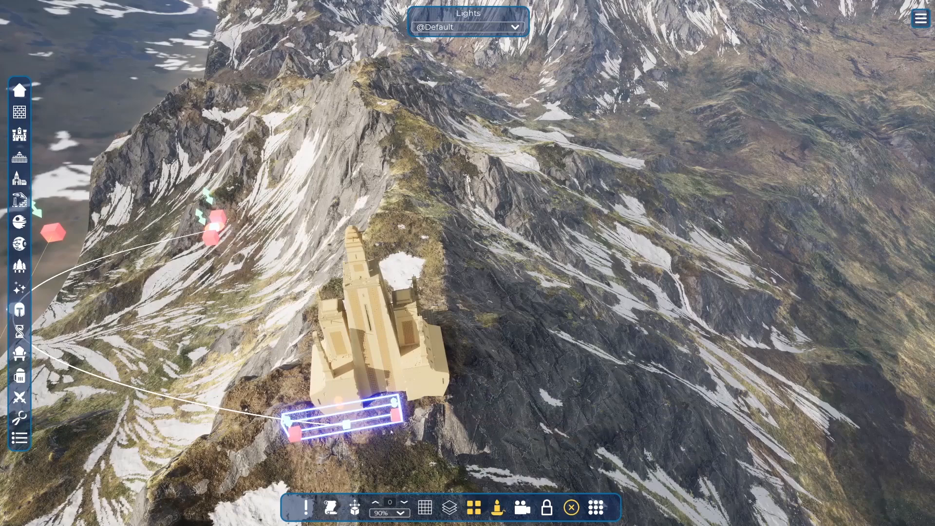
key(d)
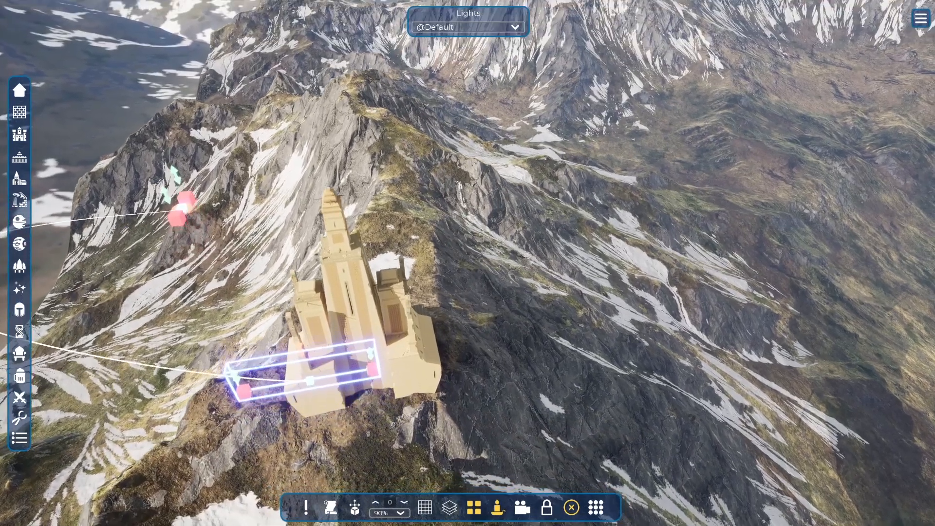
key(a)
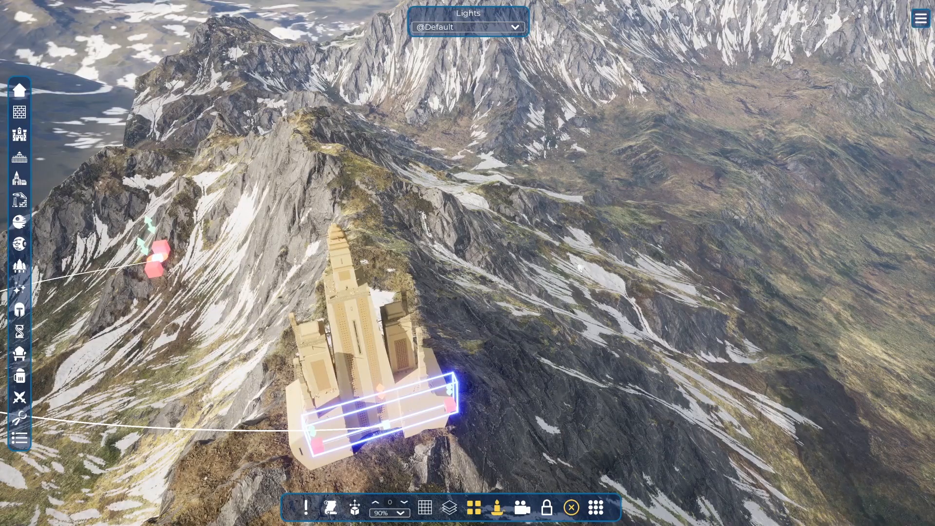
Pull out the tangent handles of the spline's end point on the slope in front of the tower.
key(d)
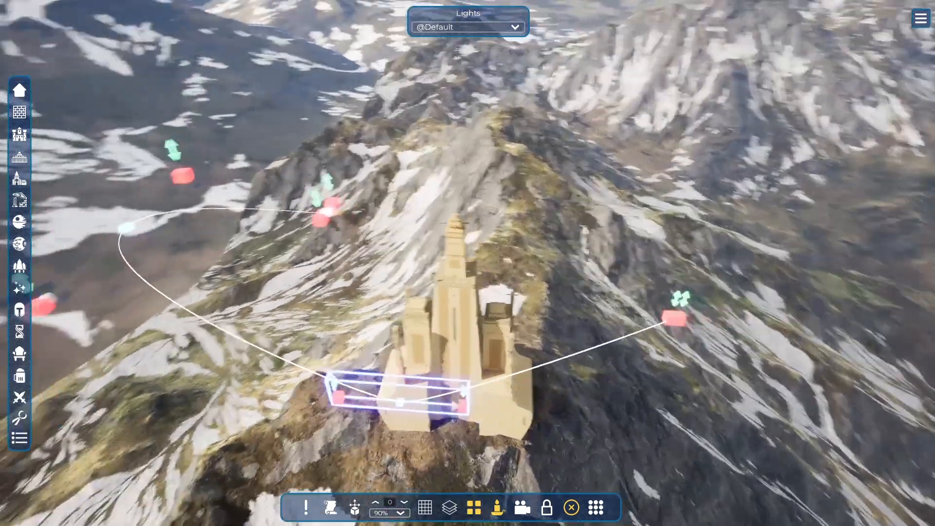
key(w)
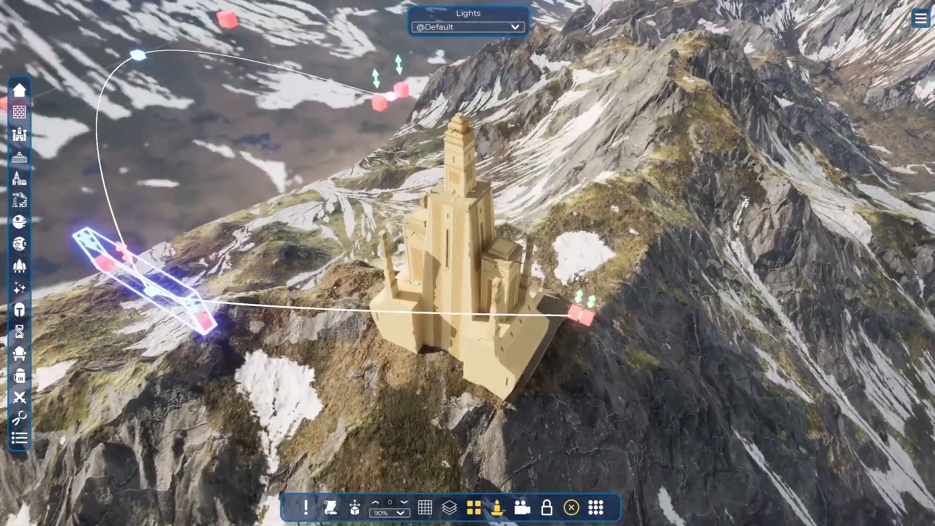
key(d)
key(w)
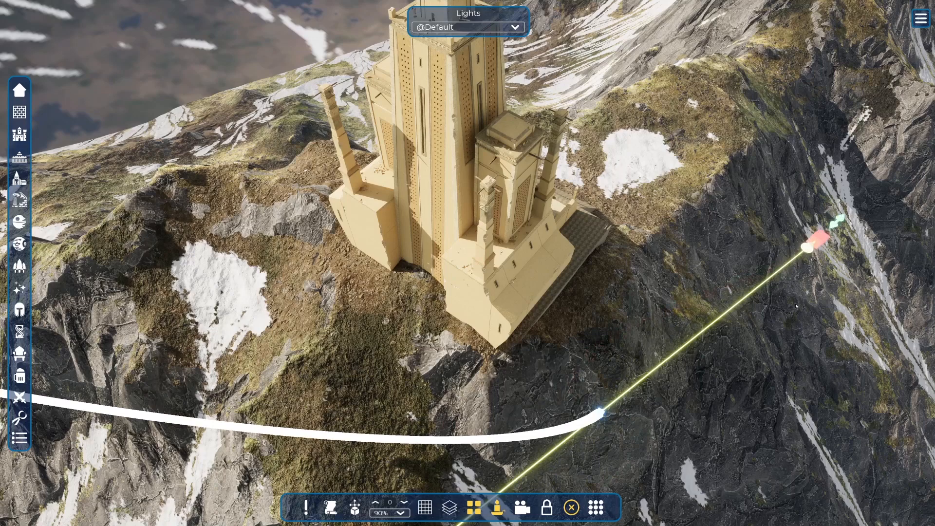
right_drag(796, 307, 616, 265)
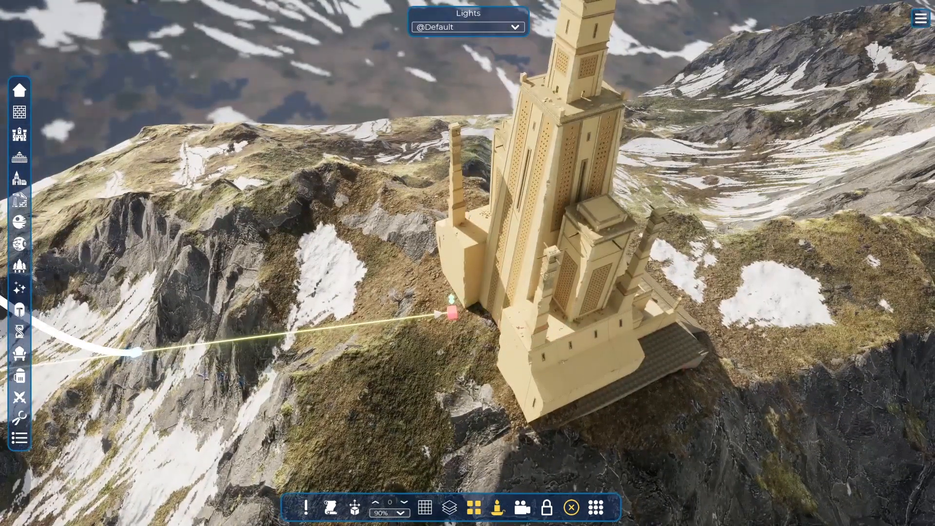
key(s)
key(a)
key(s)
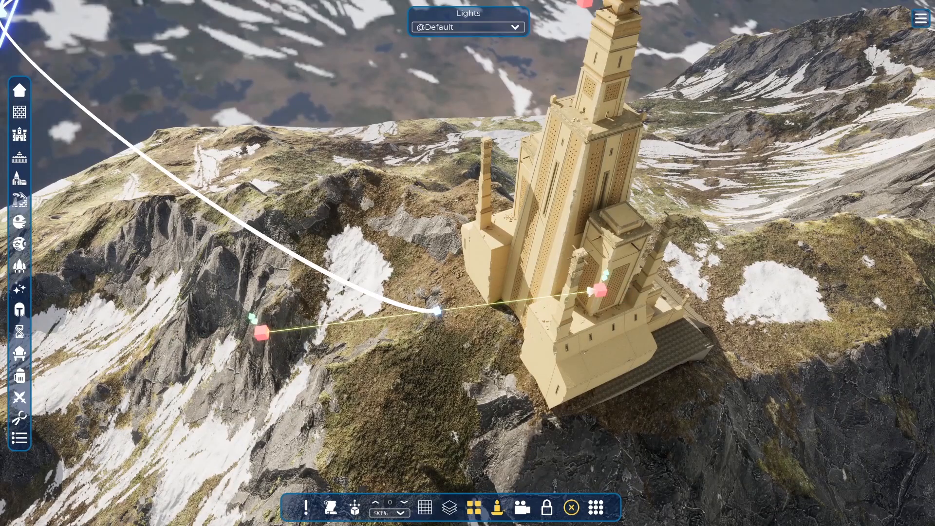
right_drag(617, 265, 566, 179)
Lengthen the tangent handles of the selected spline point out over the cliff to round the curve.
key(w)
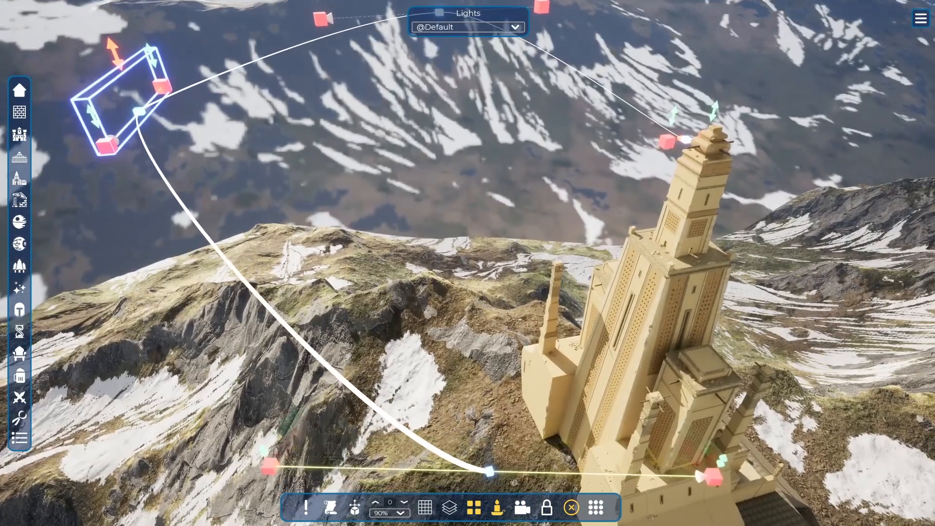
key(s)
drag(130, 155, 3, 343)
right_drag(3, 343, 46, 373)
key(s)
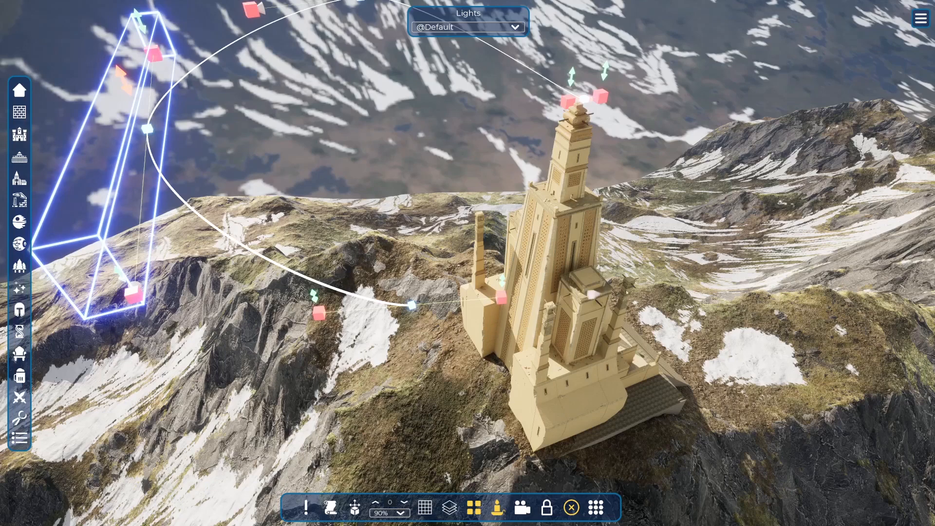
Extend the spline with another point close to the tower and stretch that point's tangent handles along the curve.
click(853, 176)
right_drag(854, 175, 819, 194)
drag(480, 281, 621, 274)
key(d)
right_drag(621, 274, 526, 259)
right_drag(541, 282, 516, 291)
drag(516, 291, 494, 284)
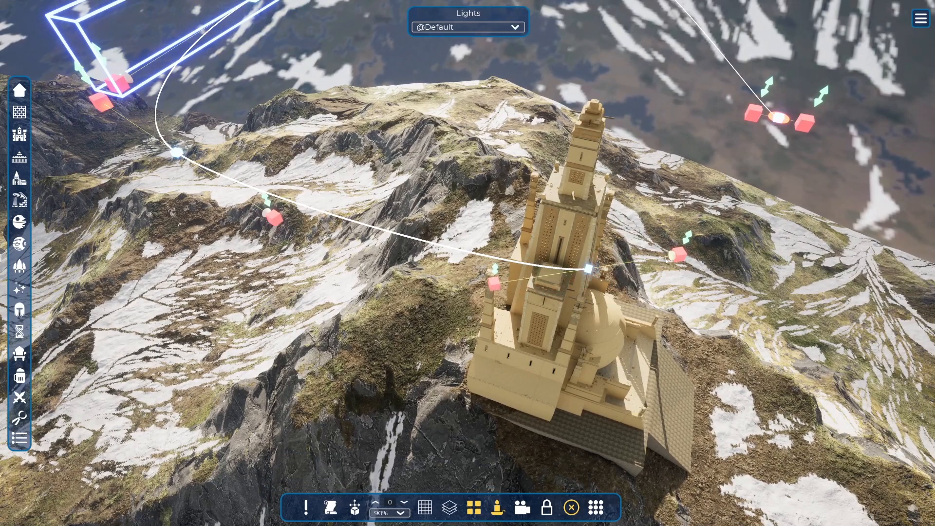
Add a further spline point past the tower and angle its tangent handles to continue the loop.
click(809, 174)
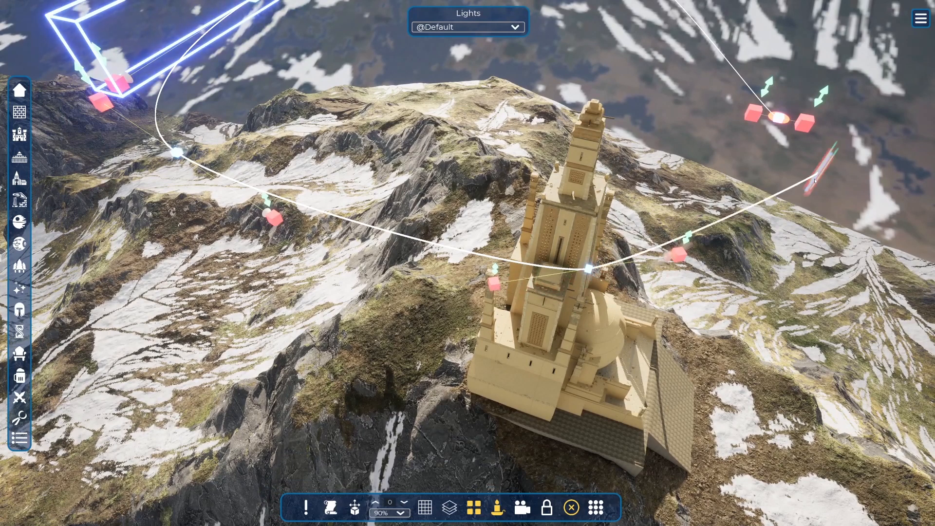
right_drag(806, 175, 645, 181)
drag(411, 259, 537, 347)
key(d)
right_drag(537, 347, 449, 299)
key(w)
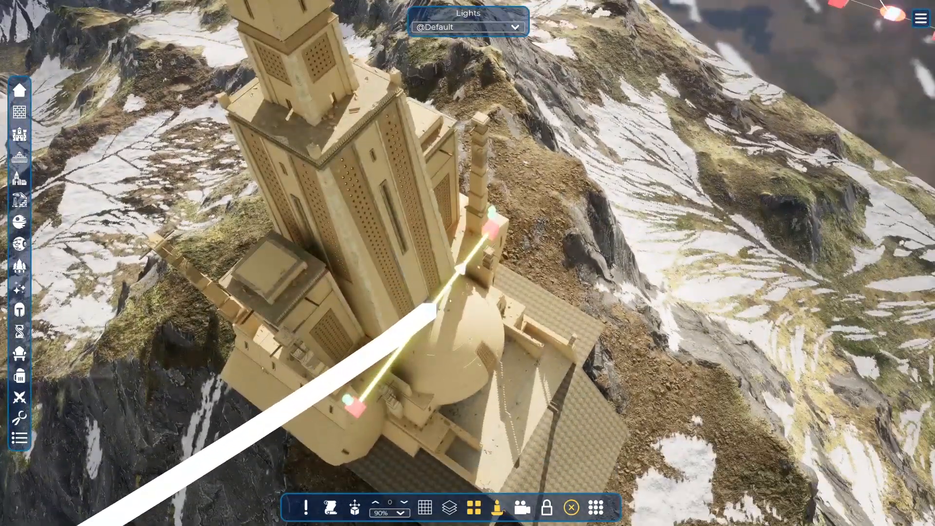
click(431, 312)
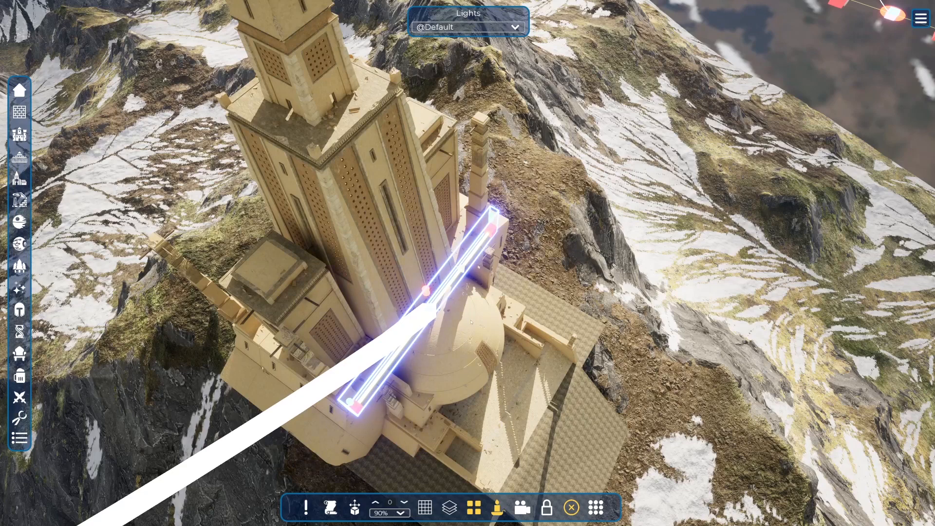
click(503, 273)
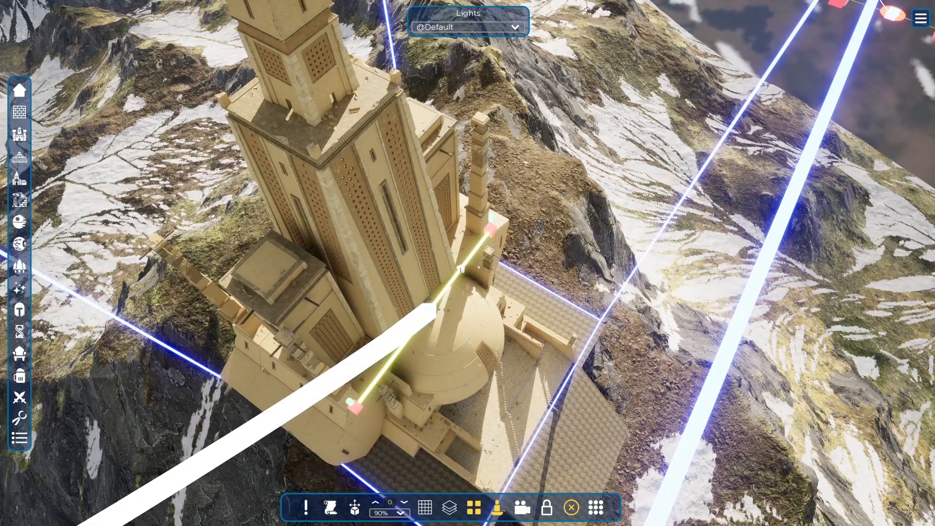
click(672, 167)
right_drag(671, 167, 714, 120)
Select the spline's end point and move it onto the start point to close the loop around the tower.
key(w)
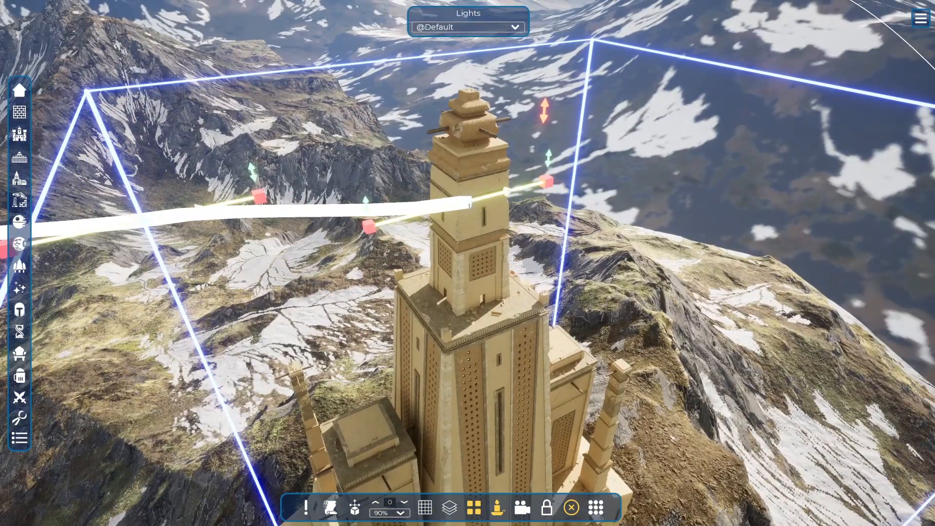
click(470, 205)
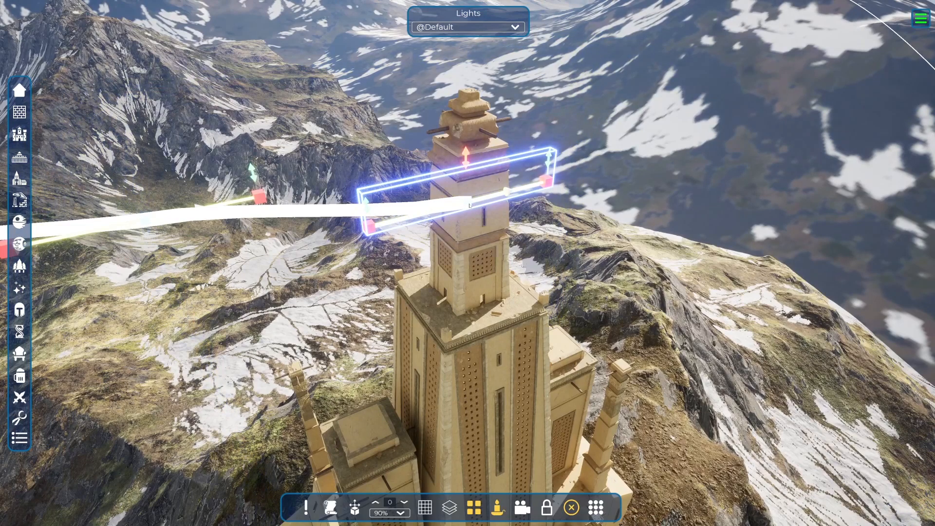
right_drag(470, 205, 474, 273)
key(w)
click(477, 216)
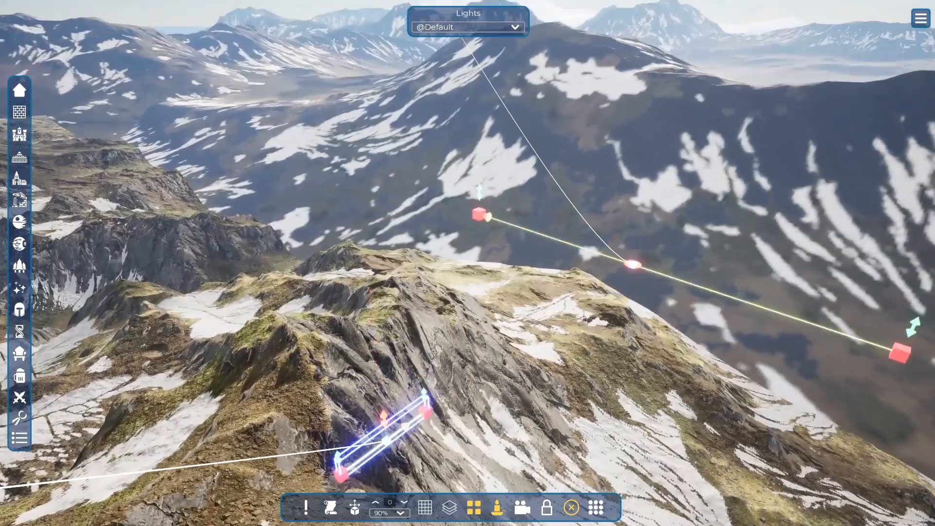
drag(430, 412, 529, 360)
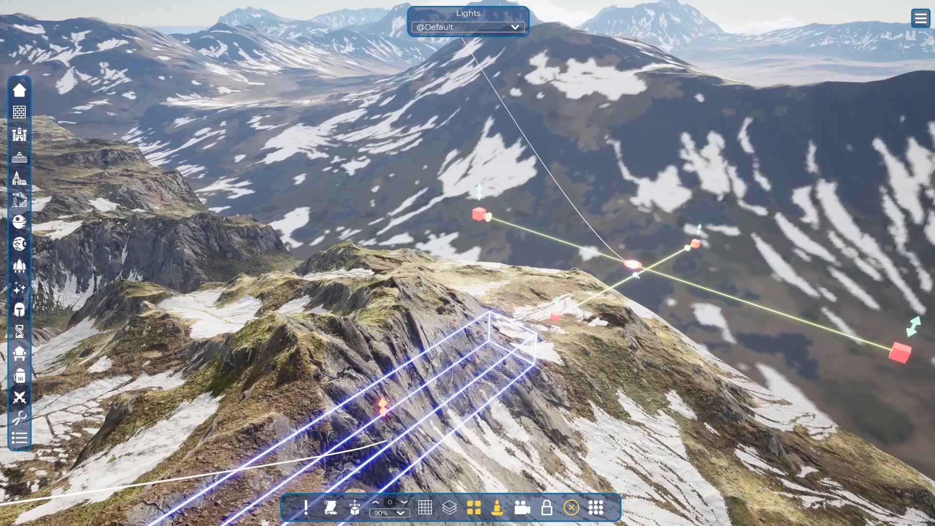
Re-angle the tangent handles of the spline's end and start points so the closed loop joins smoothly.
click(637, 275)
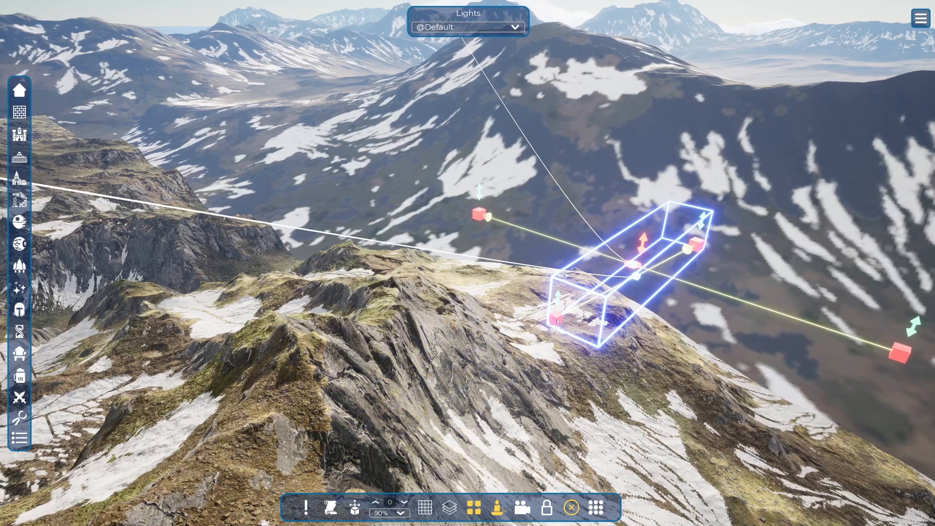
drag(557, 322, 537, 455)
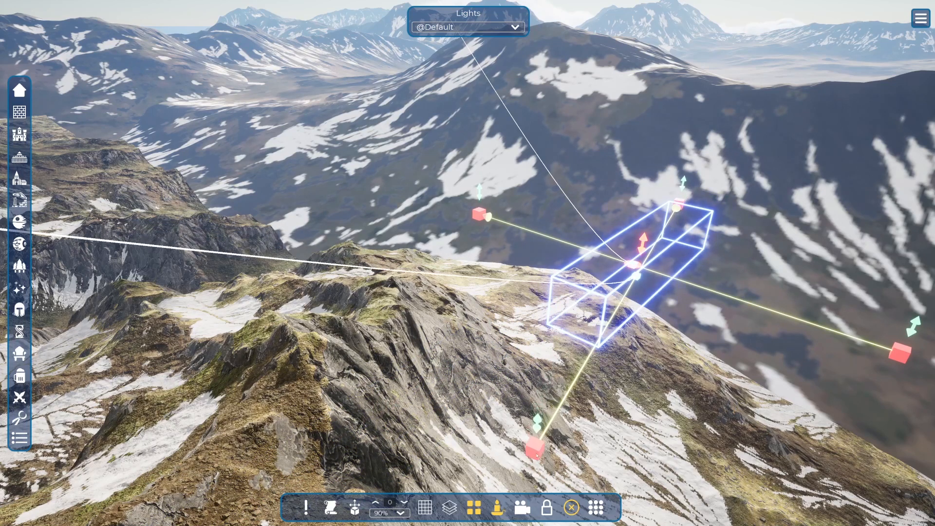
drag(899, 355, 618, 455)
right_drag(618, 455, 168, 358)
key(s)
key(e)
right_drag(604, 278, 654, 382)
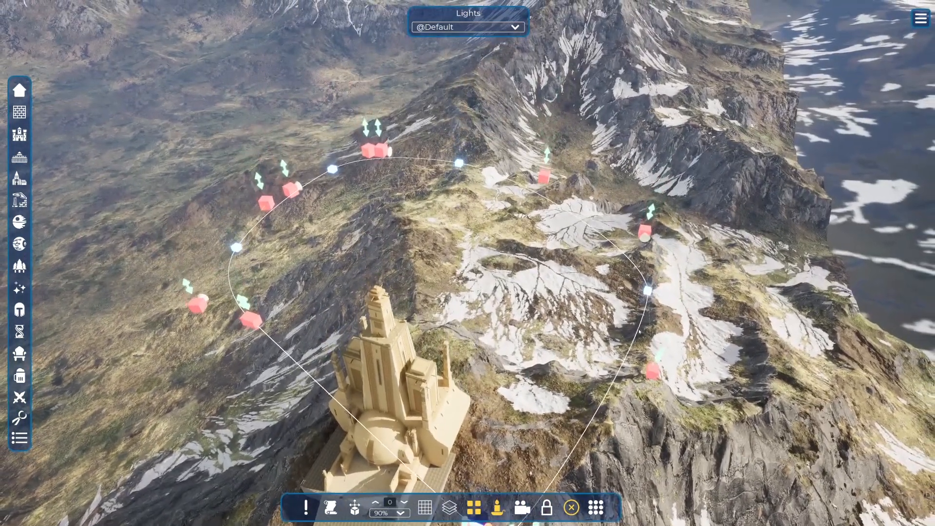
key(s)
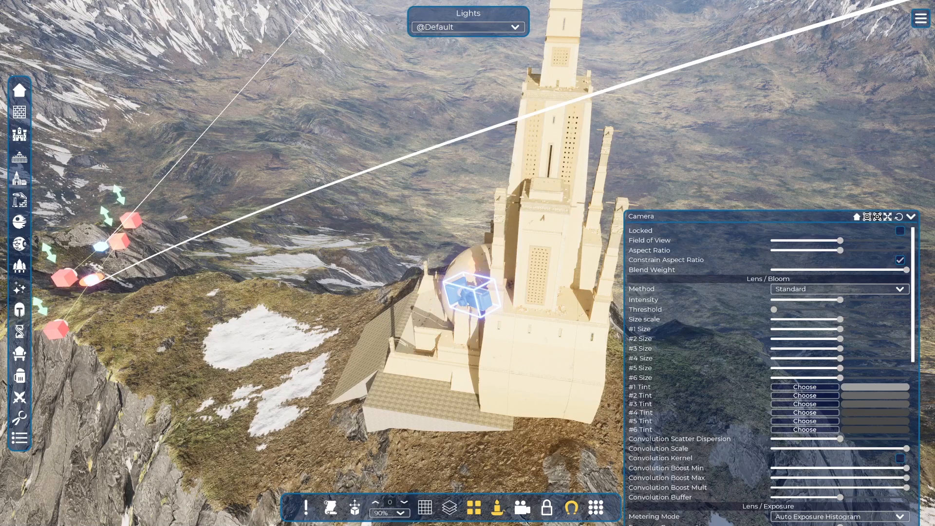
Switch off the magnet mode and move the camera from beside the tower's dome out beyond the tower.
key(Delete)
click(474, 300)
click(571, 507)
drag(474, 300, 124, 315)
middle_drag(125, 315, 443, 270)
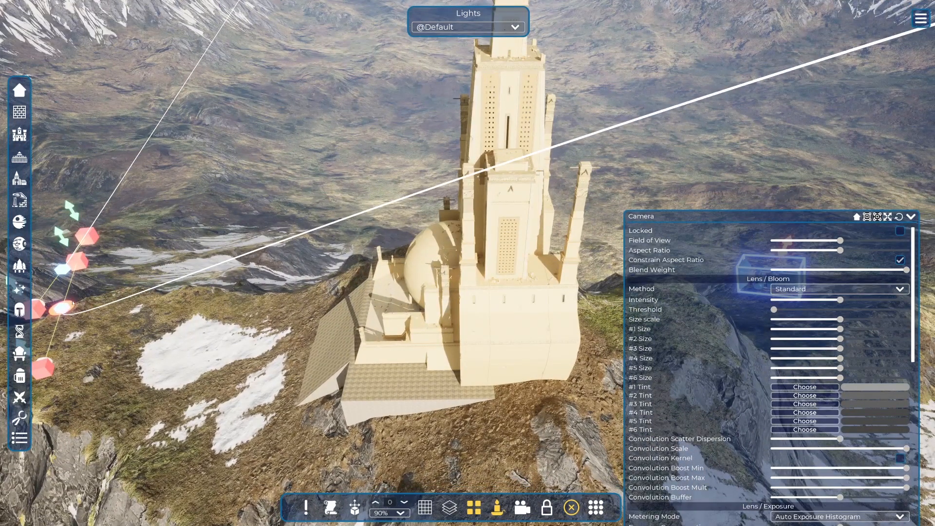
Bind the camera to the spline through its start point and try out the Spline Position setting.
click(71, 306)
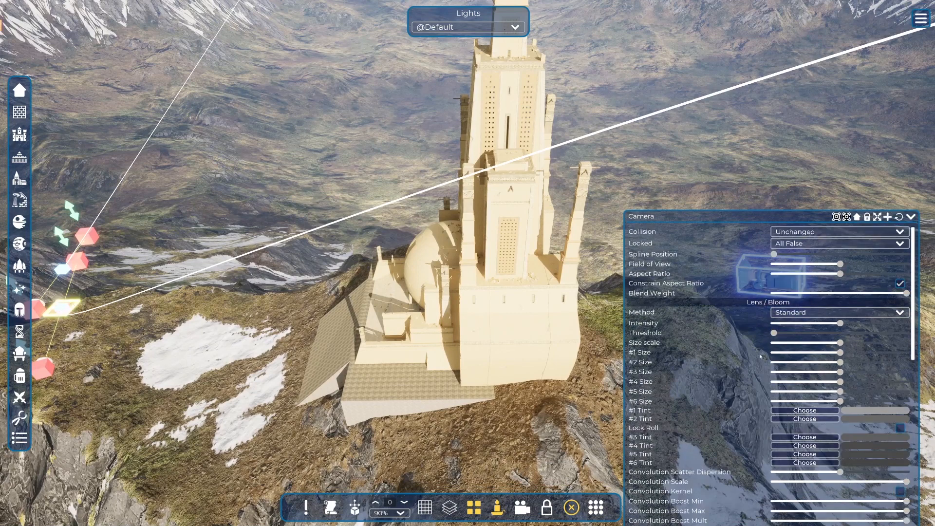
click(868, 218)
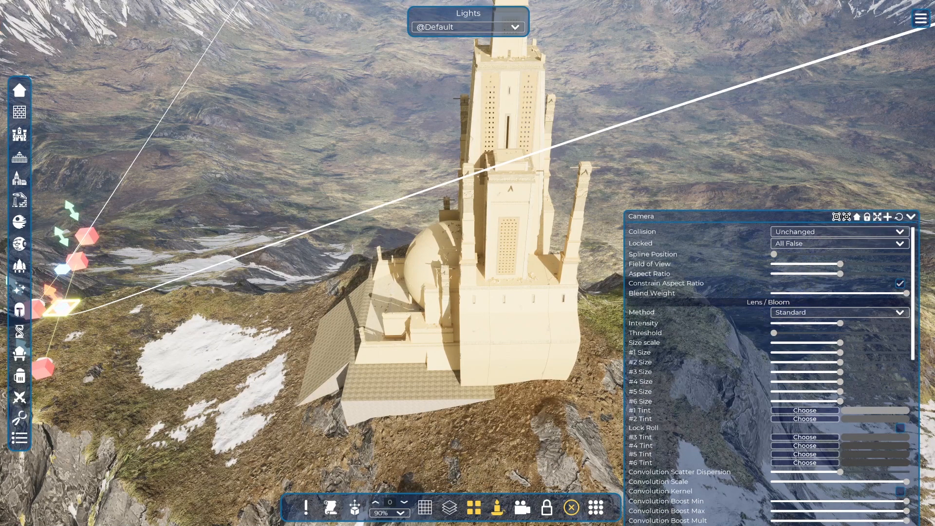
key(a)
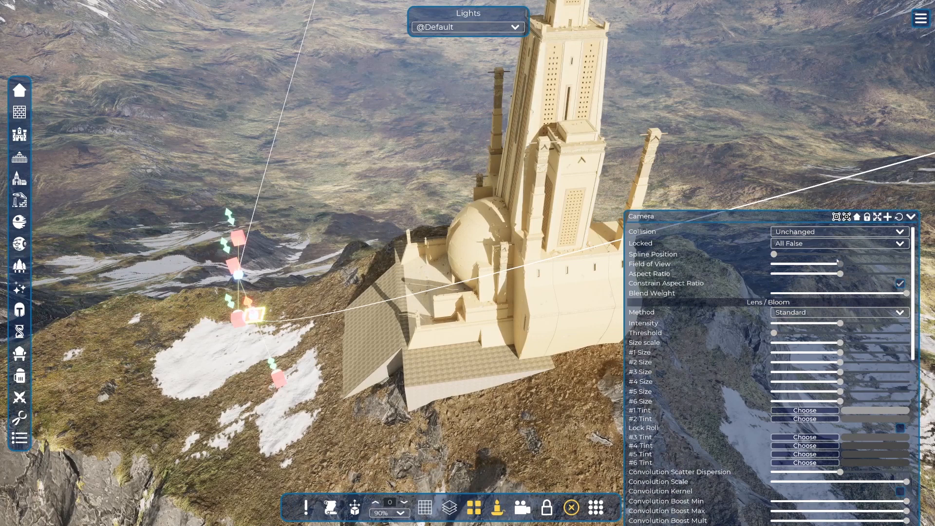
mouse_move(774, 254)
mouse_down()
mouse_move(782, 253)
mouse_move(773, 254)
mouse_up()
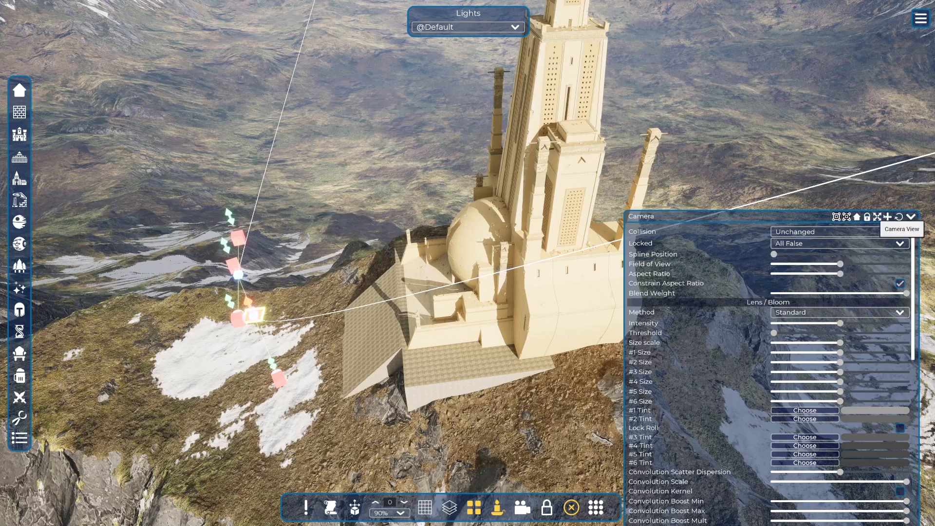
click(911, 216)
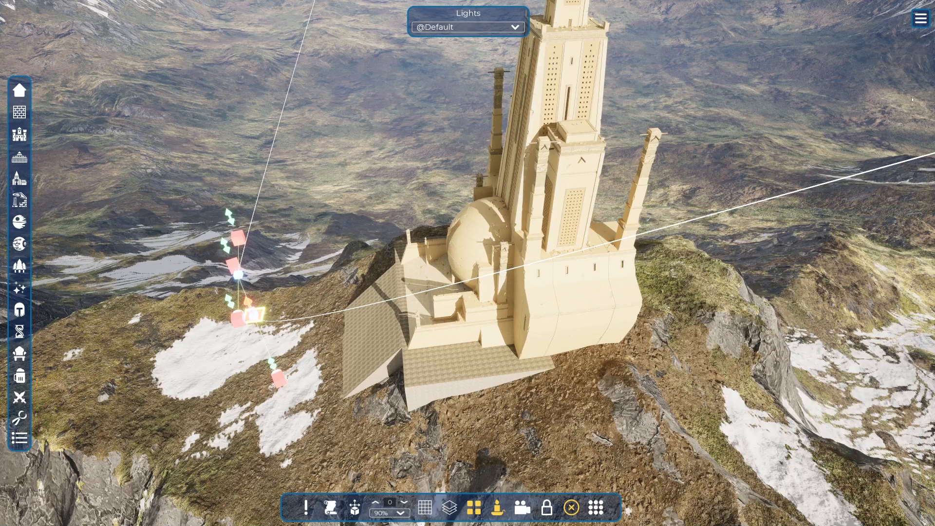
Create a new cutscene and name it Cut1.
click(919, 25)
click(853, 81)
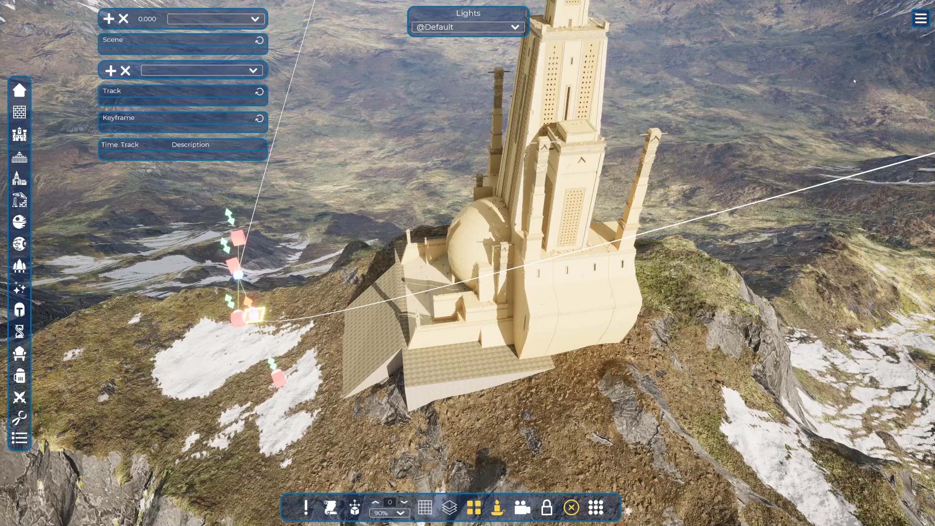
click(186, 26)
click(146, 33)
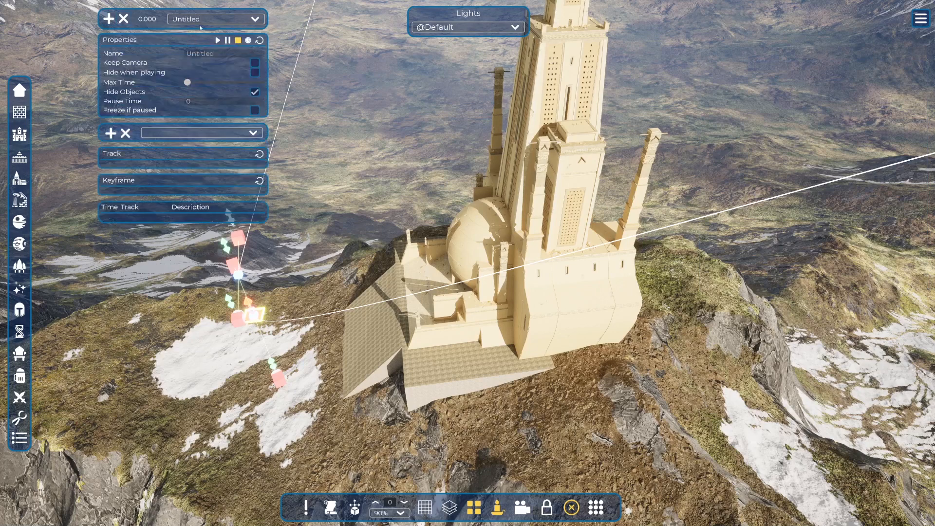
double_click(205, 53)
text(Cut1)
key(Return)
Select the camera from the asset list and add a track for it to the Cut1 scene.
click(111, 133)
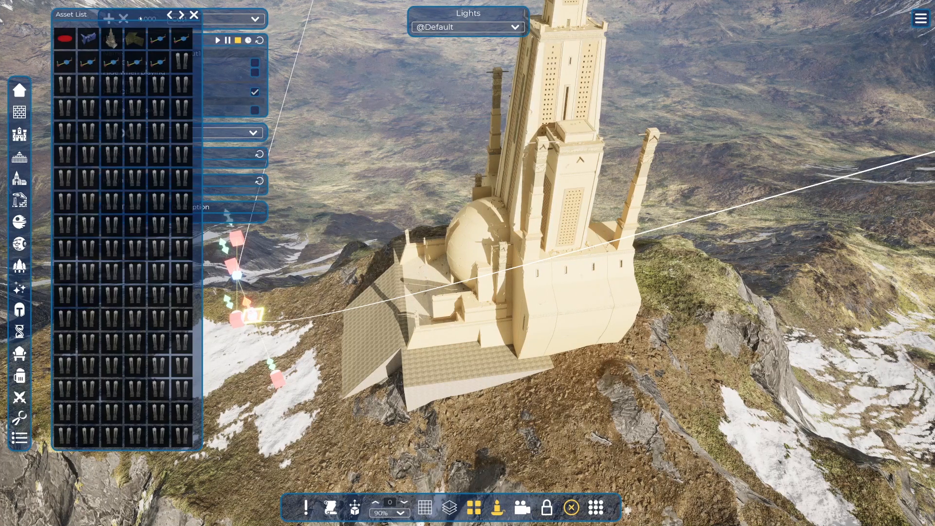
drag(141, 19, 821, 9)
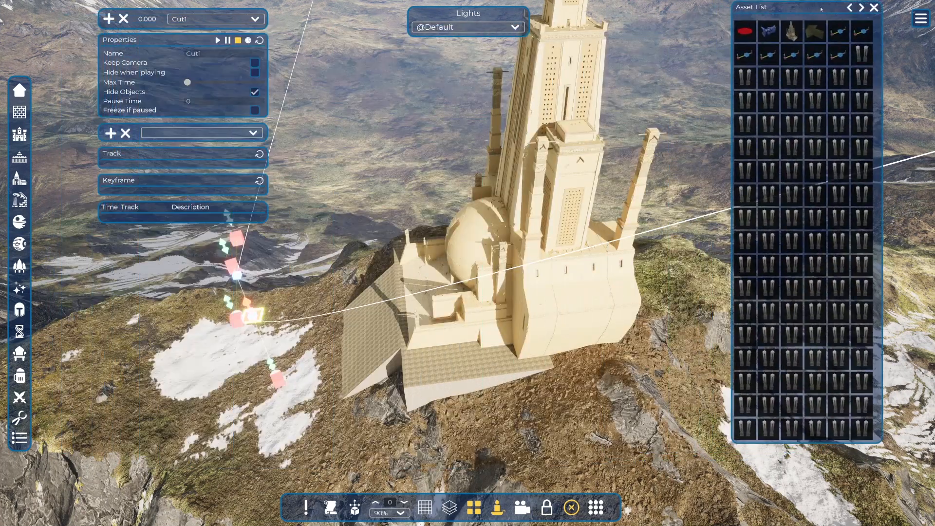
click(775, 31)
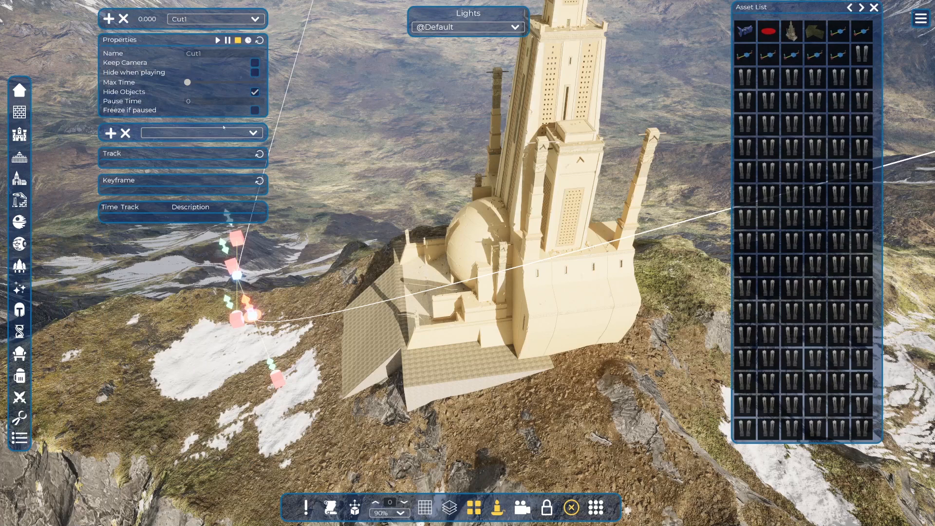
click(111, 133)
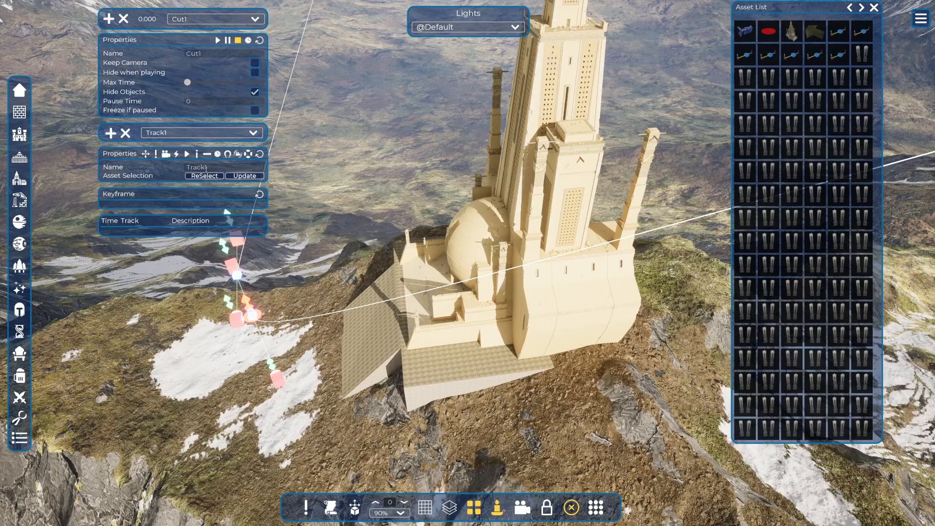
Name the camera's track Cam1, close the asset list and move the Camera settings upward.
click(207, 167)
text(Cam1)
key(Return)
click(874, 8)
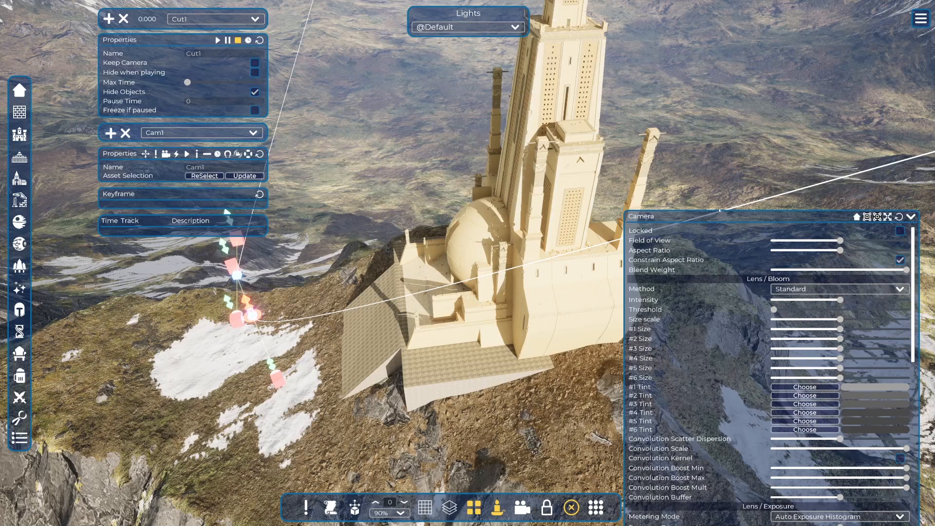
drag(719, 211, 720, 99)
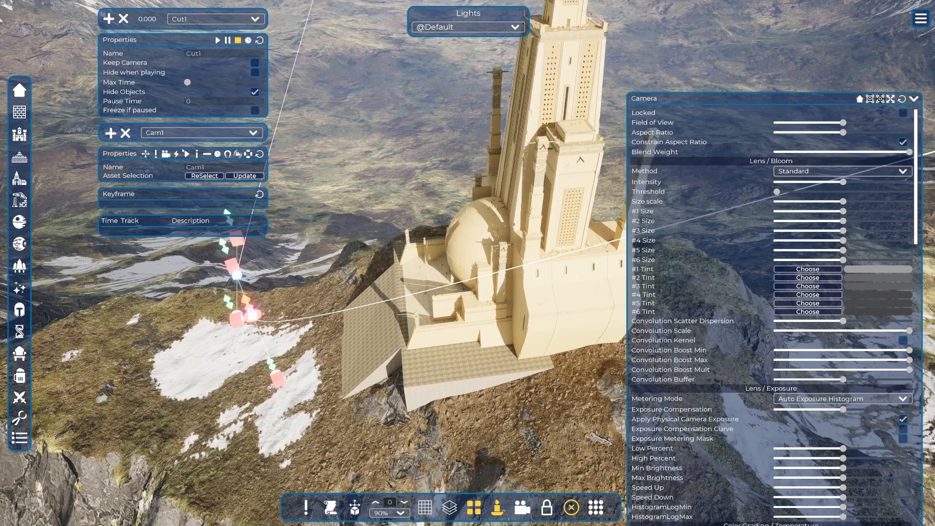
Close the Camera settings, add a track to Cut1 for the spline's start point and name it Spline.
click(911, 100)
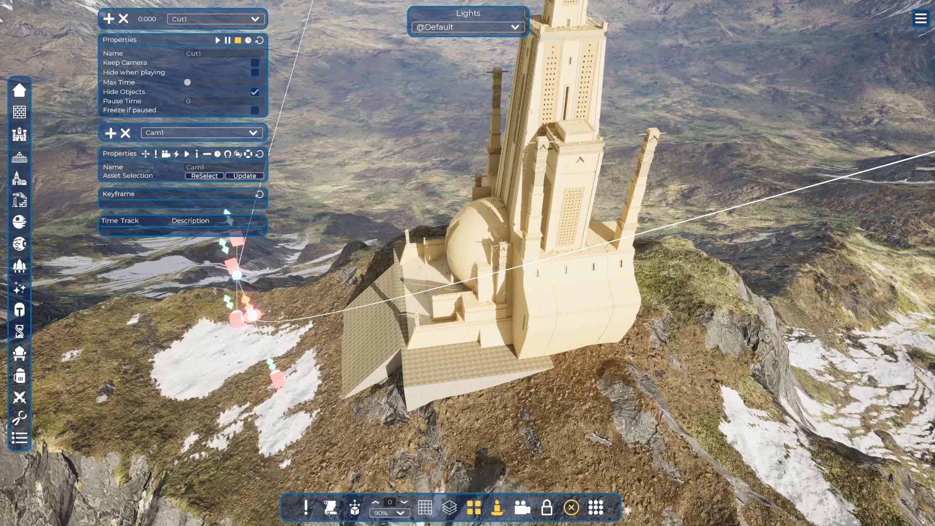
click(252, 316)
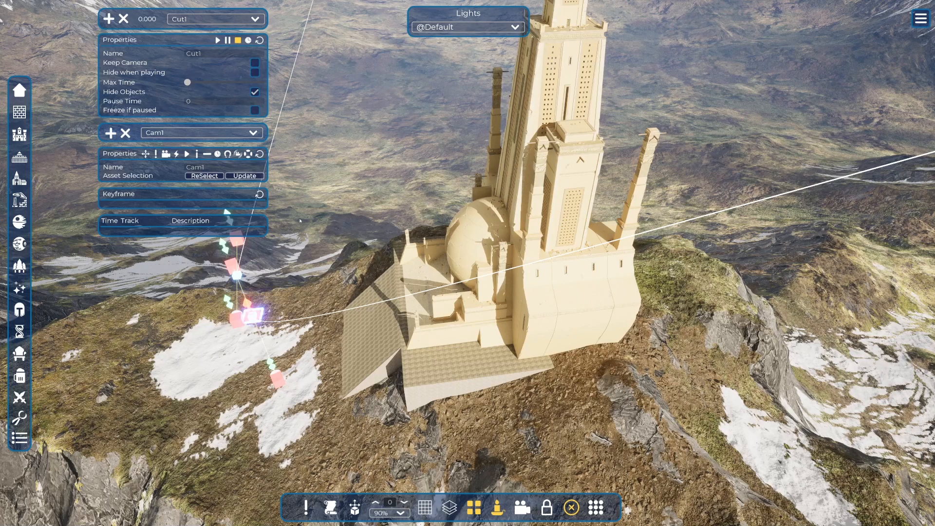
click(111, 134)
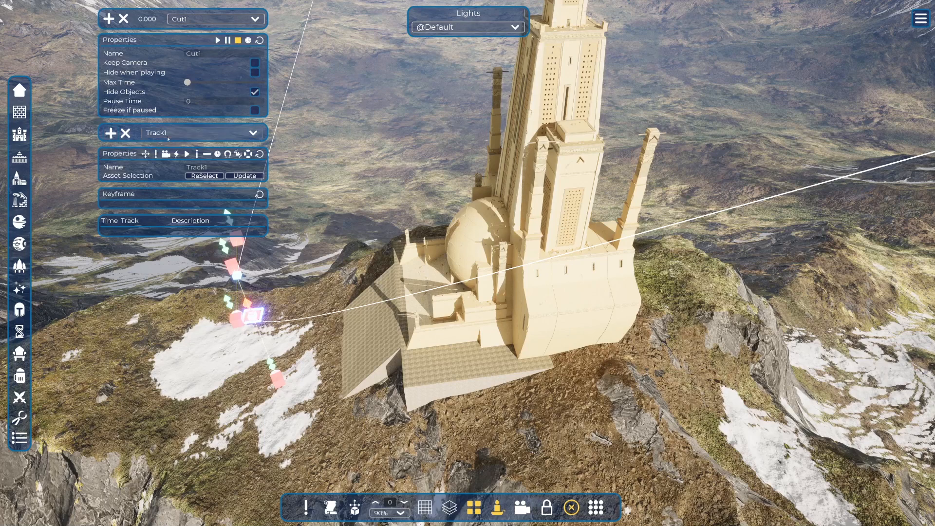
double_click(206, 167)
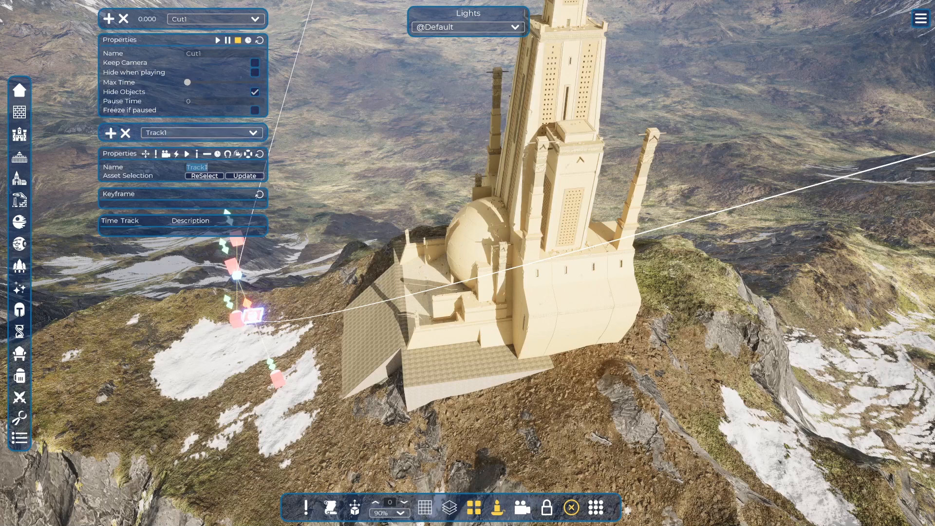
text(Spline)
key(Return)
Record two Properties keyframes on the Spline track: Spline Position 0 at time 0 and Spline Position 1.0 at 10 seconds.
click(258, 315)
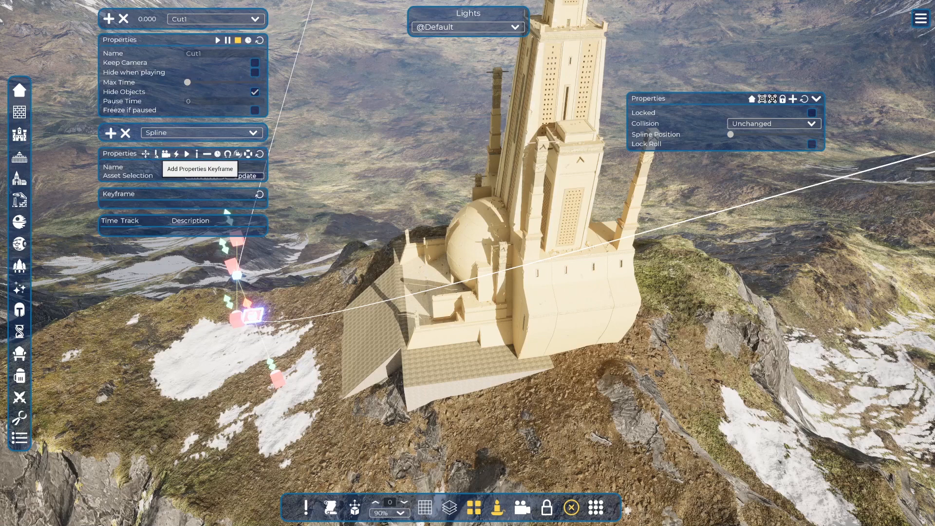
click(157, 154)
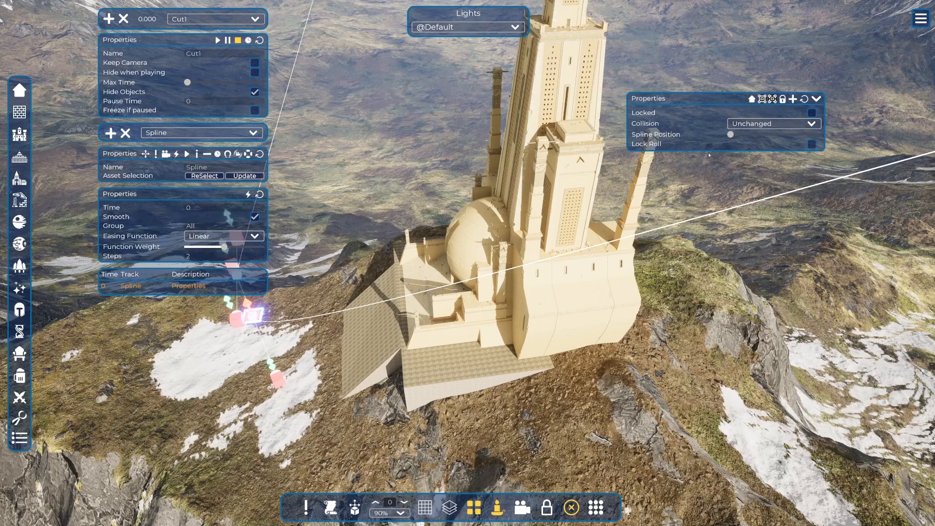
drag(730, 134, 844, 136)
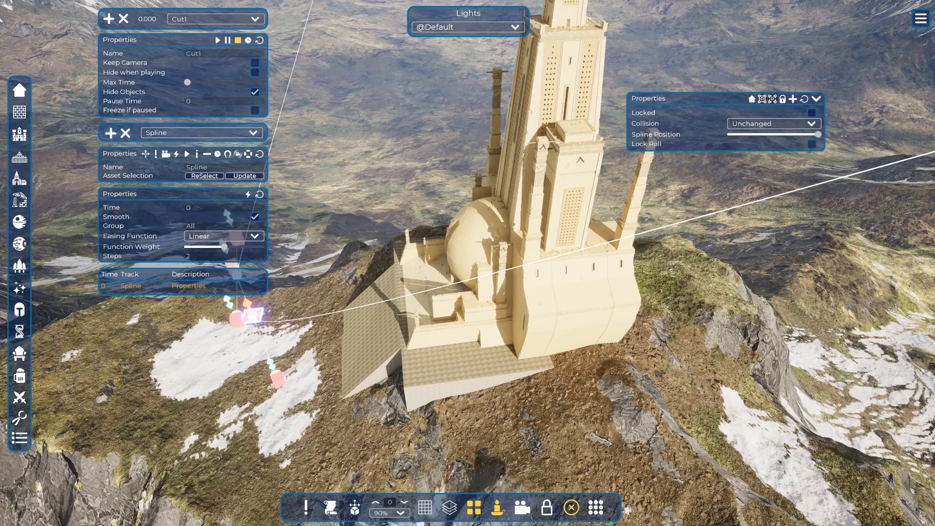
click(656, 135)
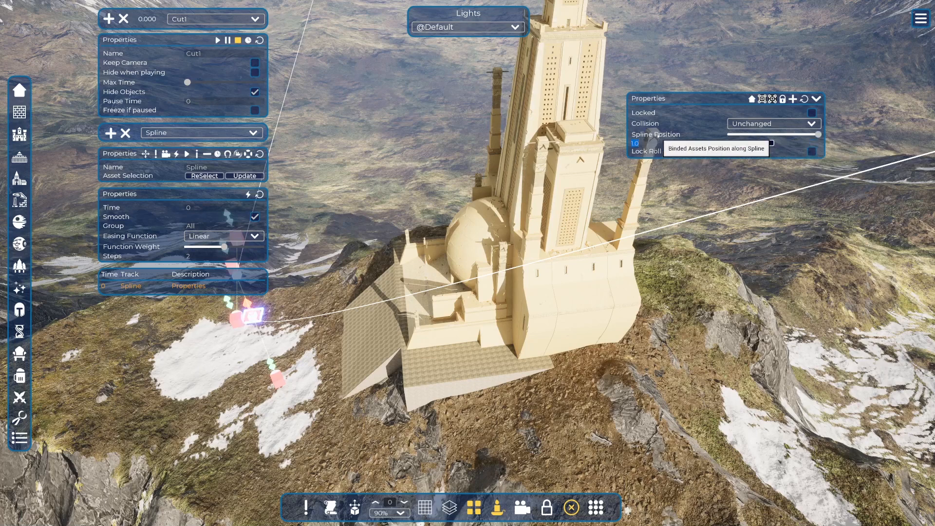
click(657, 135)
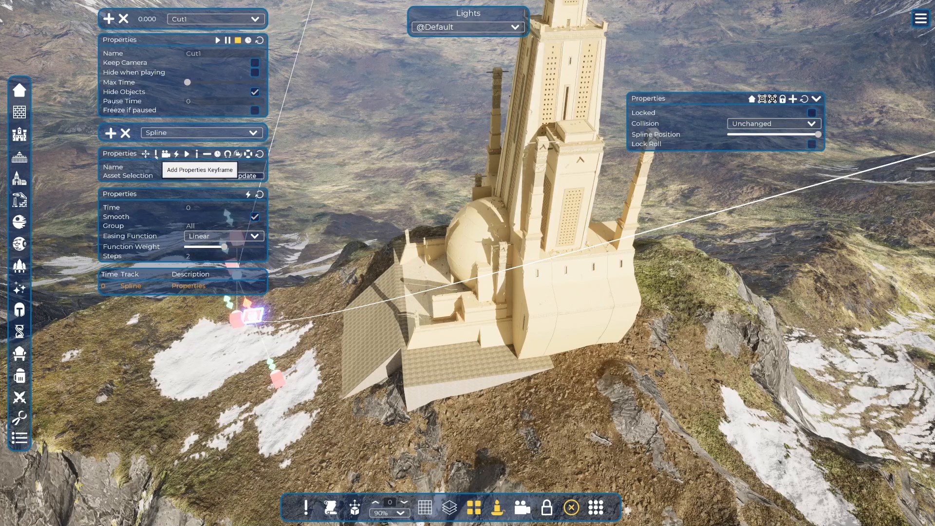
click(155, 155)
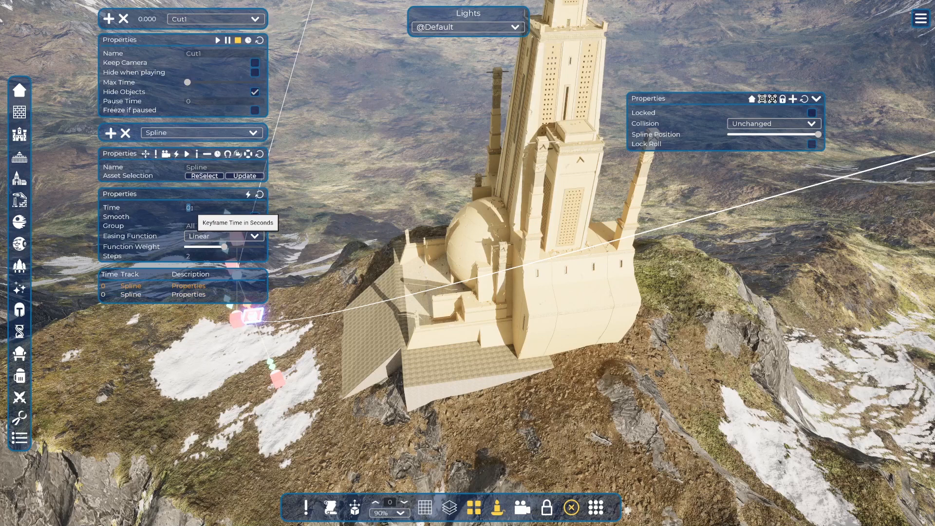
text(10)
key(Return)
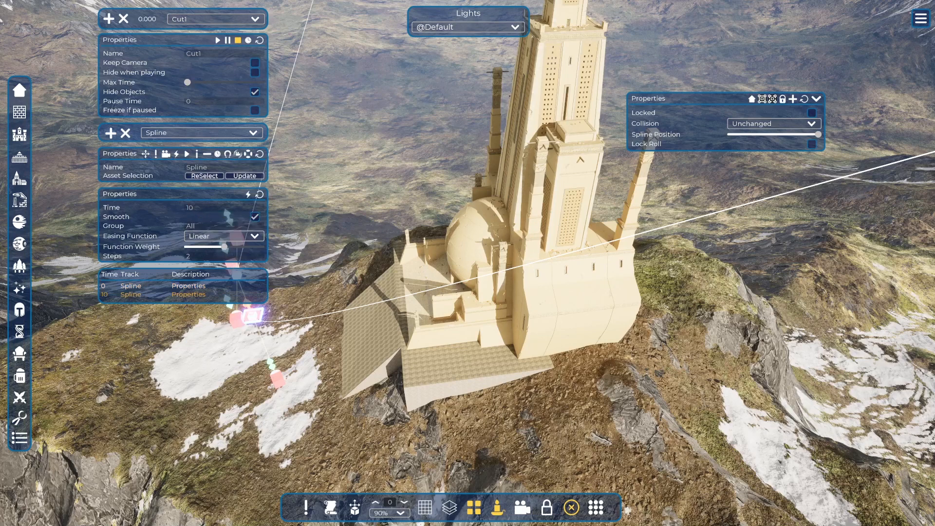
Select the camera from the asset list for a live preview, and arrange the cutscene and Camera settings clear of the view.
drag(199, 44, 116, 50)
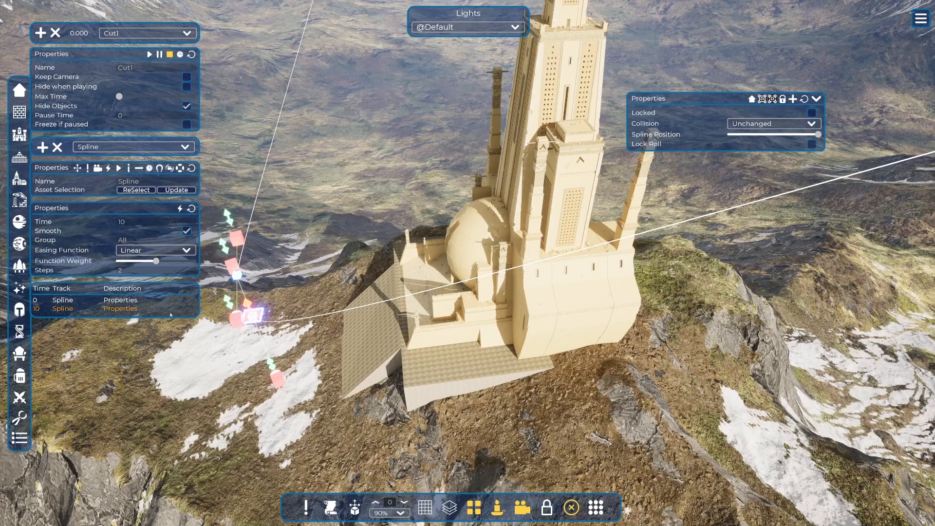
key(l)
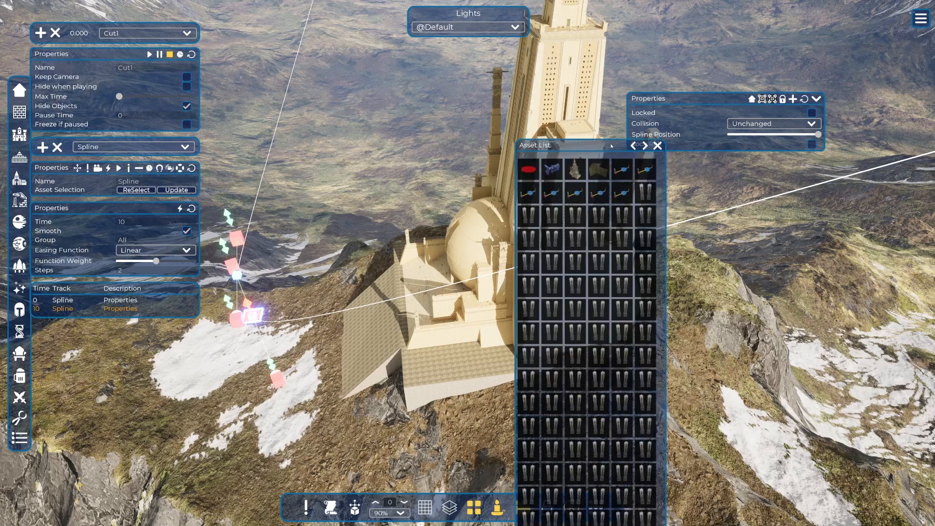
click(549, 171)
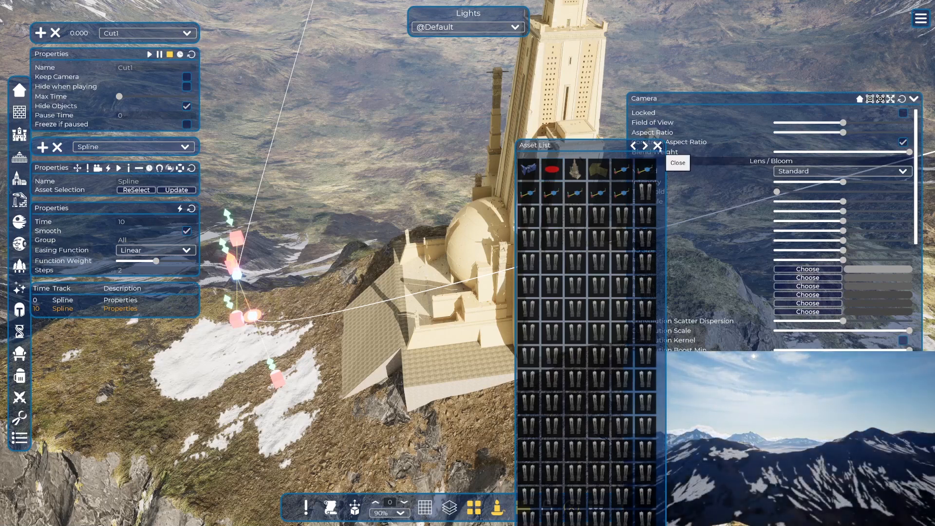
click(657, 145)
drag(706, 103, 126, 418)
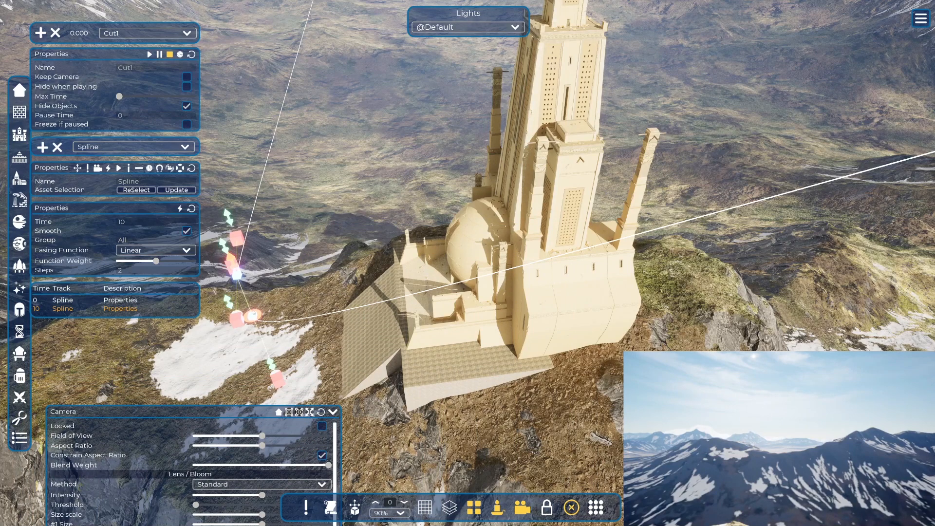
Return the spline's start point to Spline Position 0 and play the Cut1 cutscene.
click(254, 313)
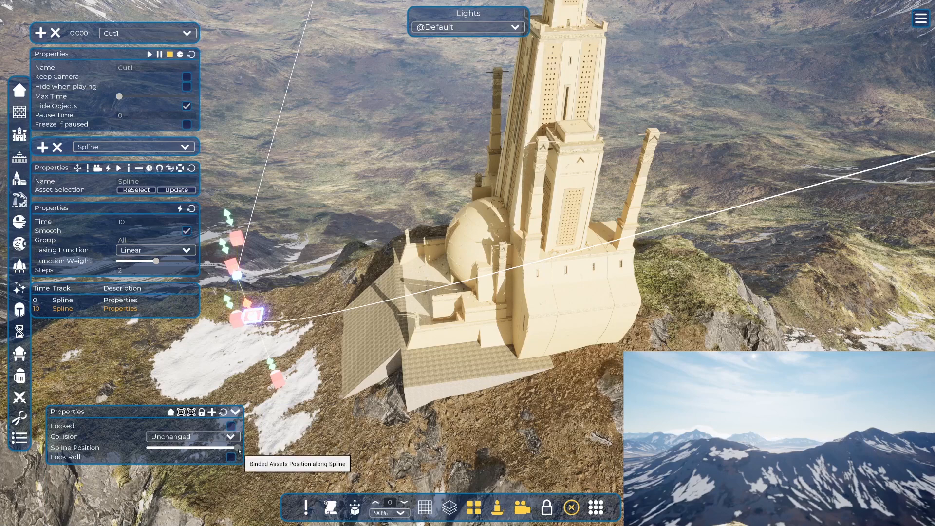
drag(238, 443, 118, 462)
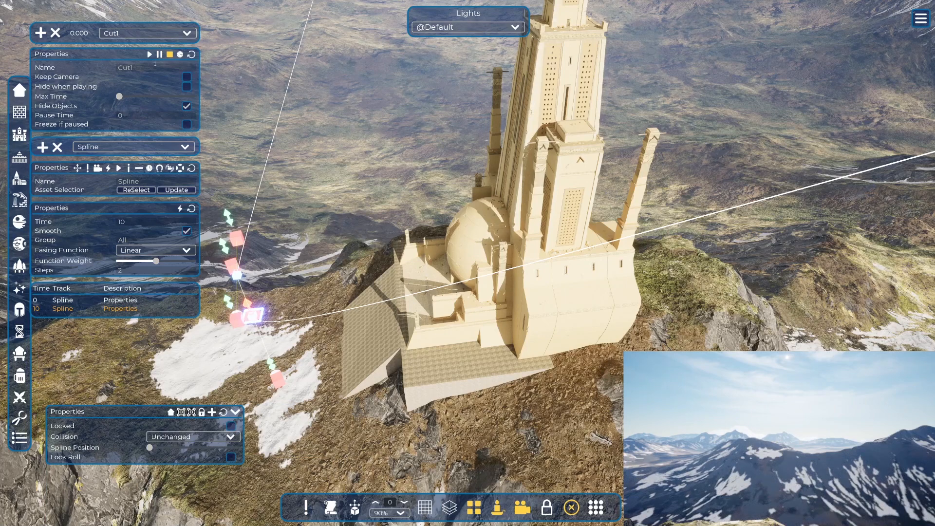
click(150, 55)
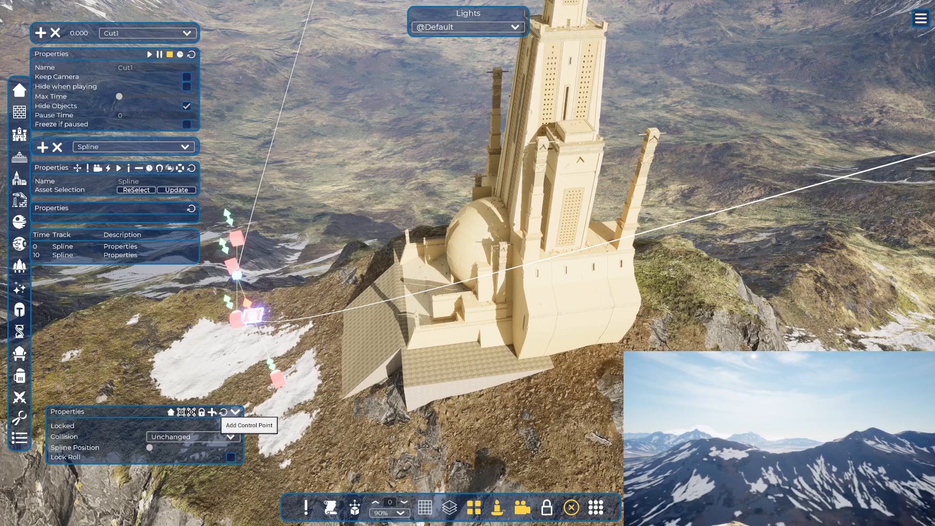
Add a control point to the spline near its start point.
click(214, 412)
click(215, 413)
key(w)
right_drag(216, 413, 166, 383)
key(a)
key(q)
key(w)
click(167, 383)
key(w)
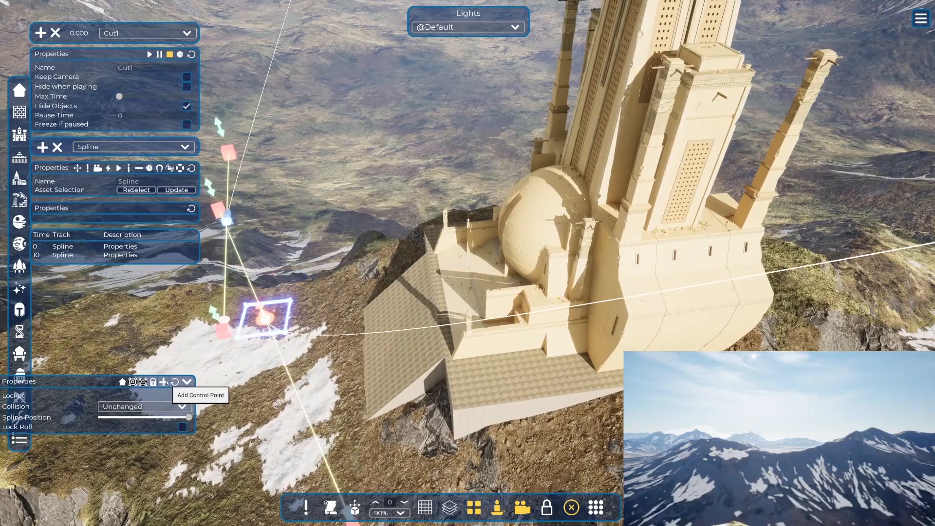
key(a)
key(w)
key(q)
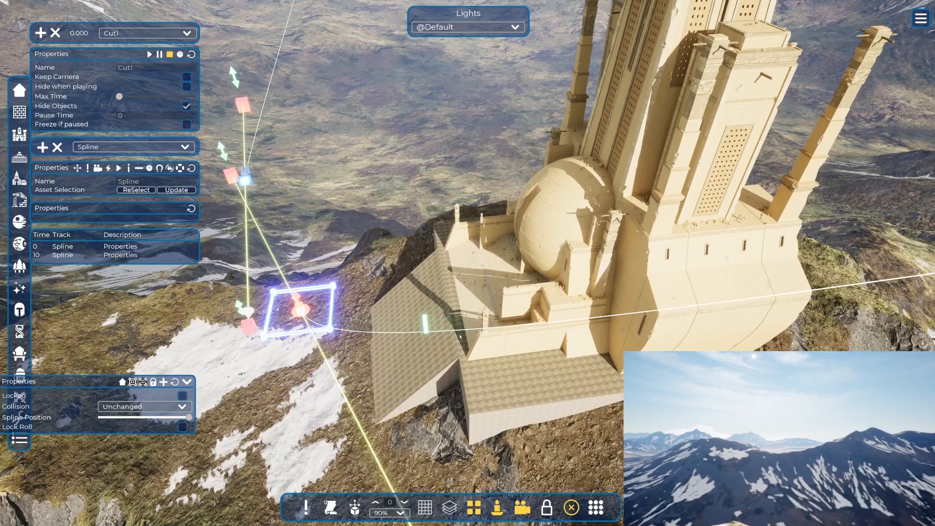
Select the new control point and place it at the very start of the spline with Position 0.
click(394, 325)
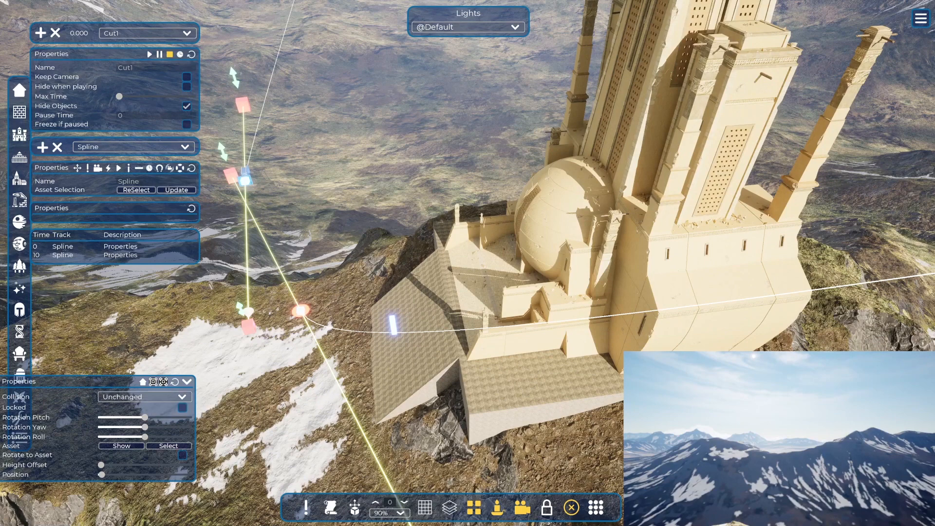
drag(109, 384, 159, 347)
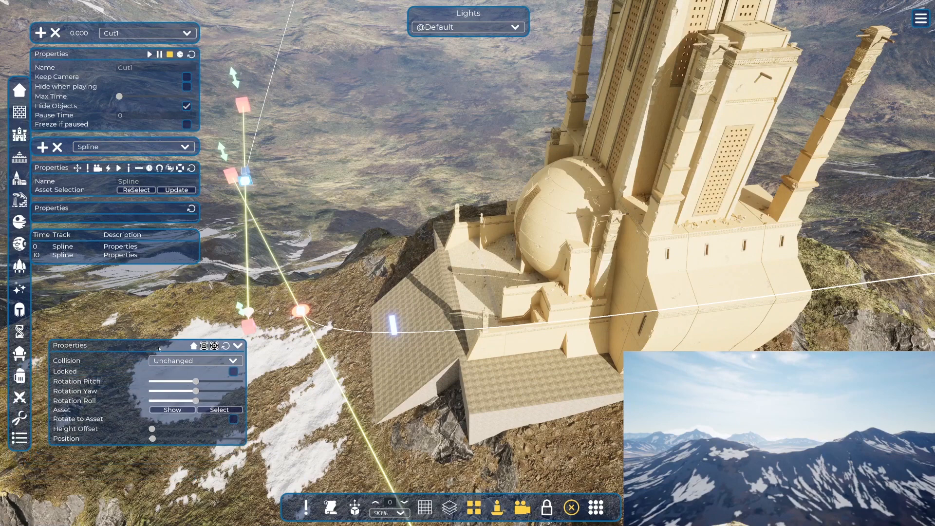
click(148, 439)
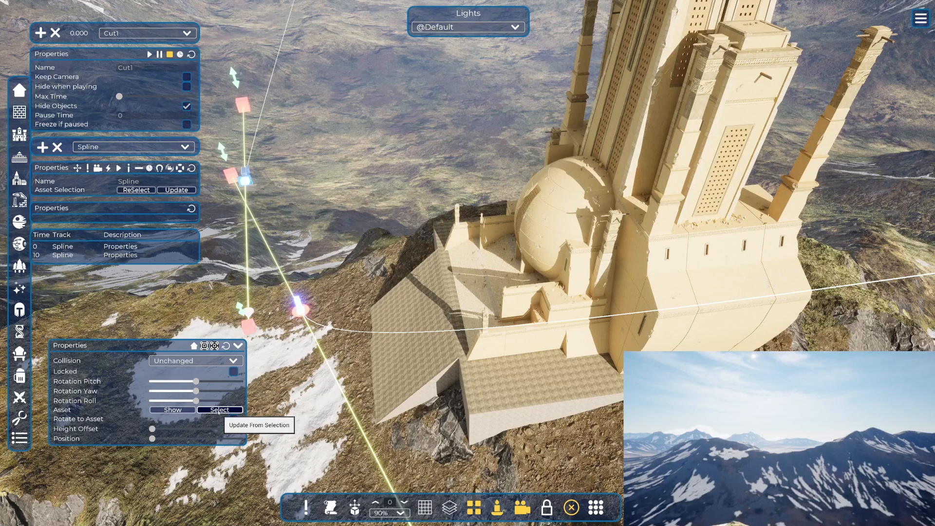
Assign the tower as the control point's asset with Rotate to Asset enabled, and return Spline Position to 0.
click(219, 413)
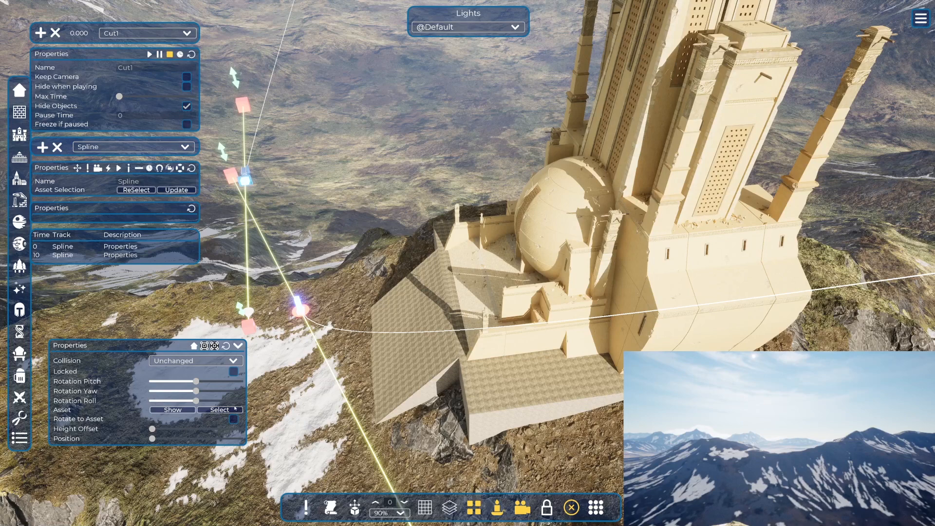
click(183, 411)
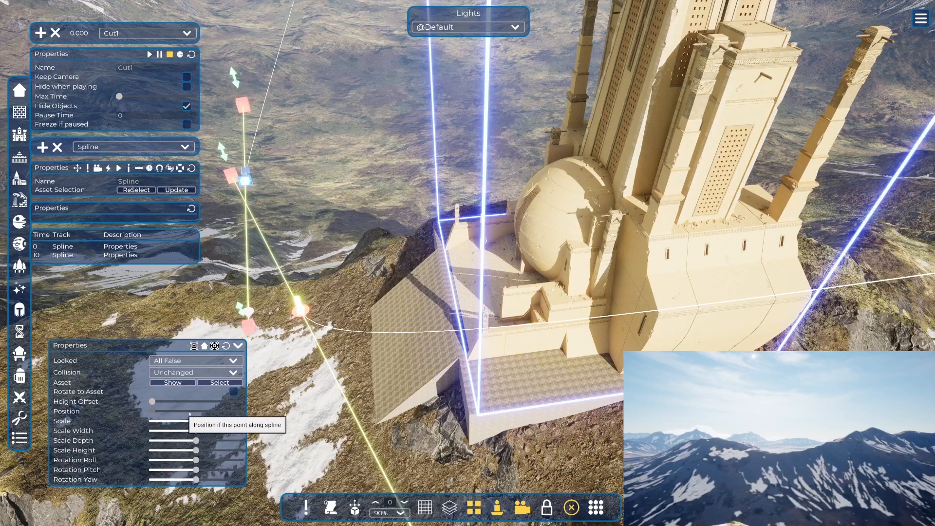
click(299, 306)
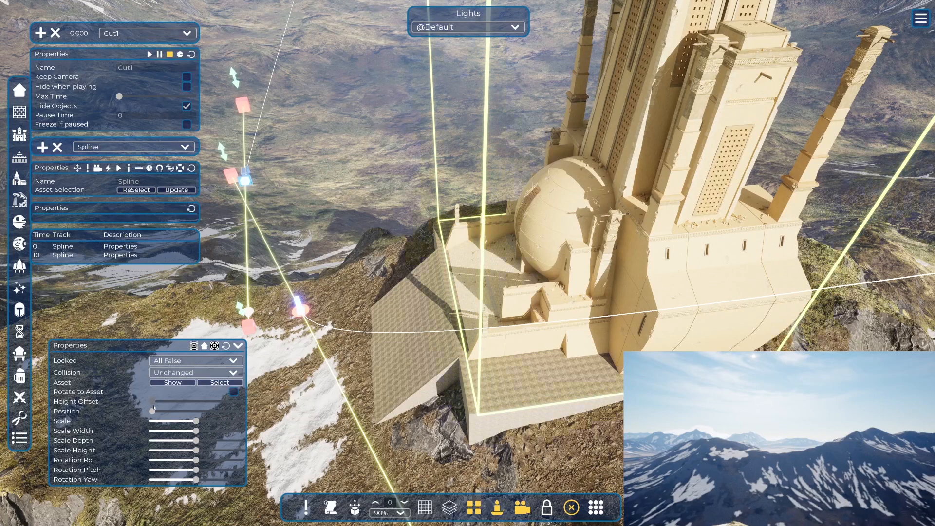
click(233, 391)
click(300, 309)
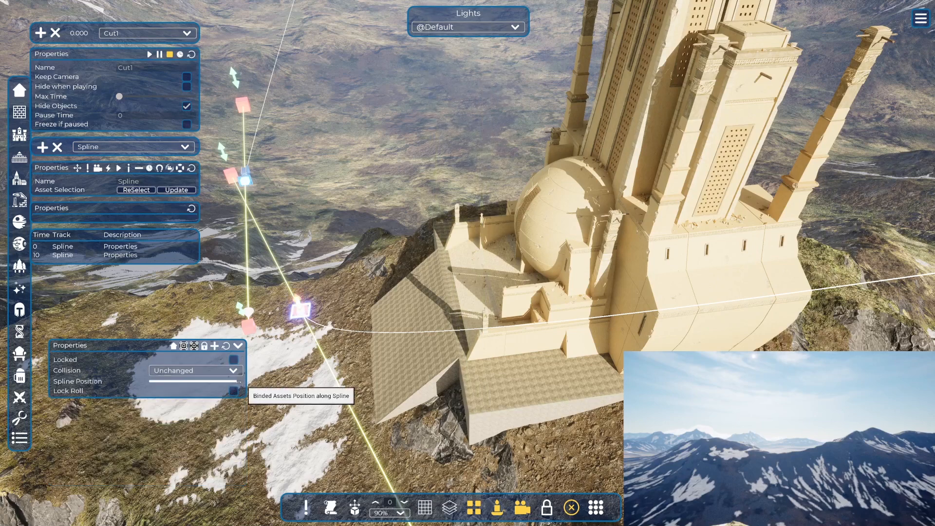
drag(239, 381, 135, 380)
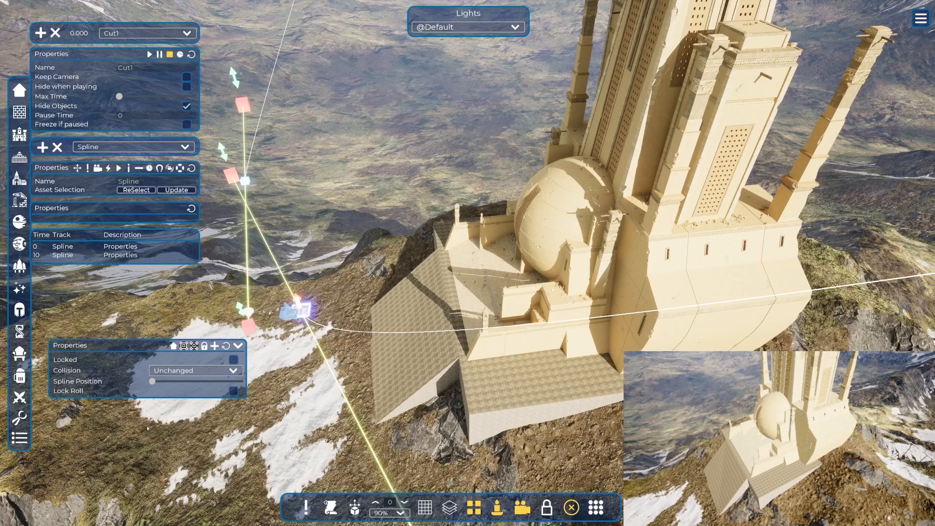
Try Height Offset values of 300, 3000 and 10000 on the control point, and finally set it to 5000.
click(299, 303)
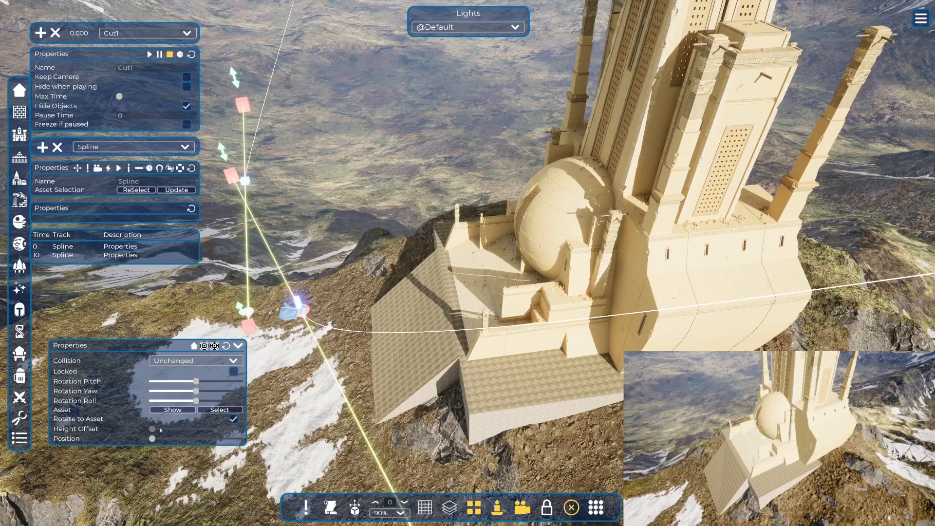
drag(154, 431, 240, 429)
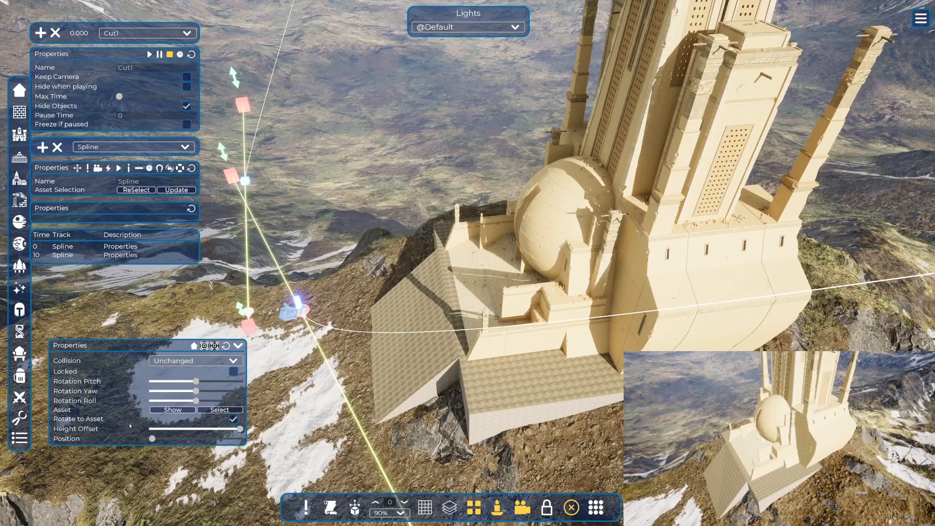
click(92, 431)
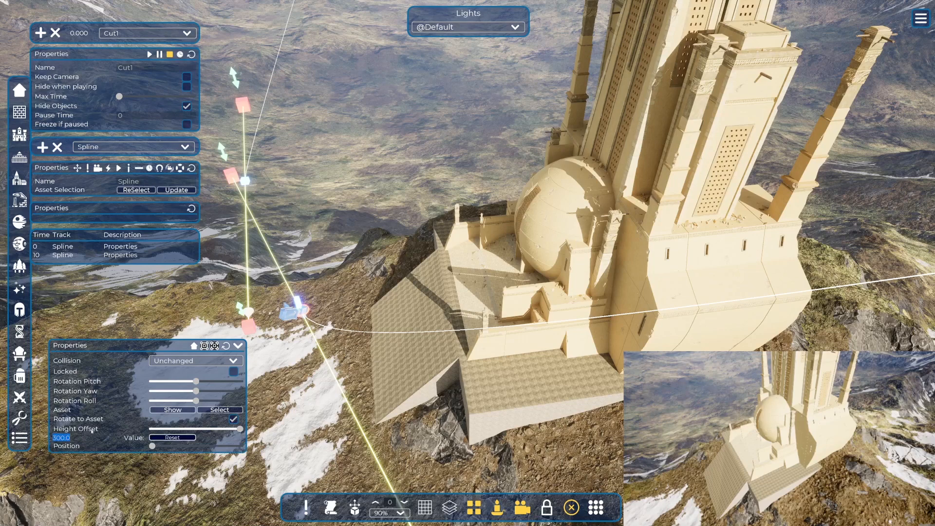
text(1000)
key(Return)
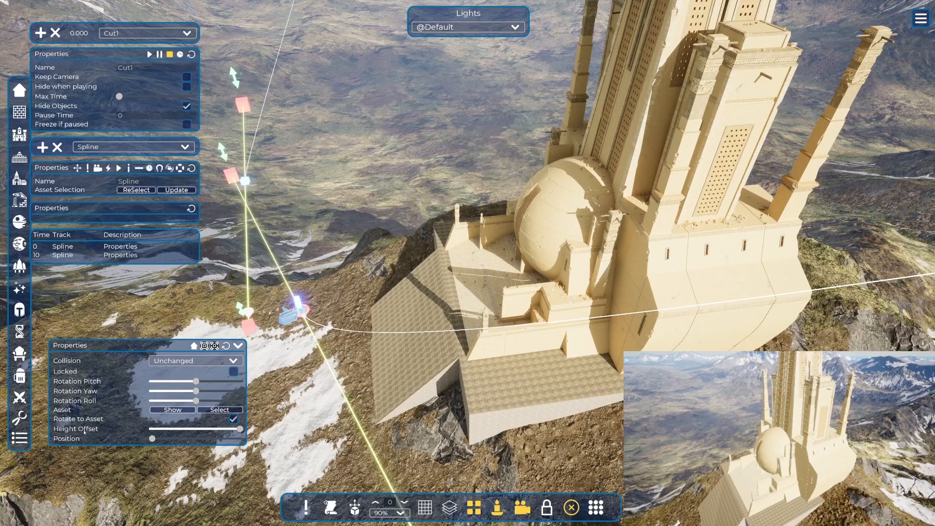
click(84, 432)
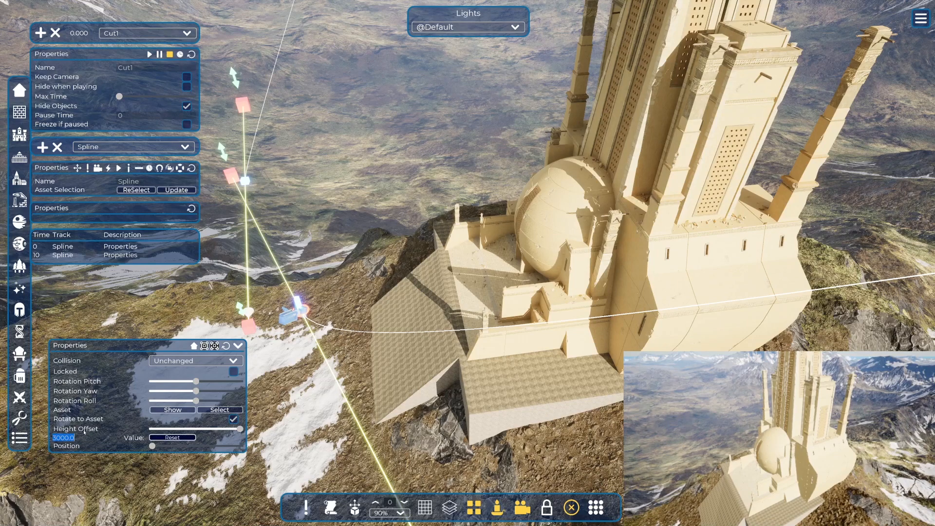
text(10000)
key(Return)
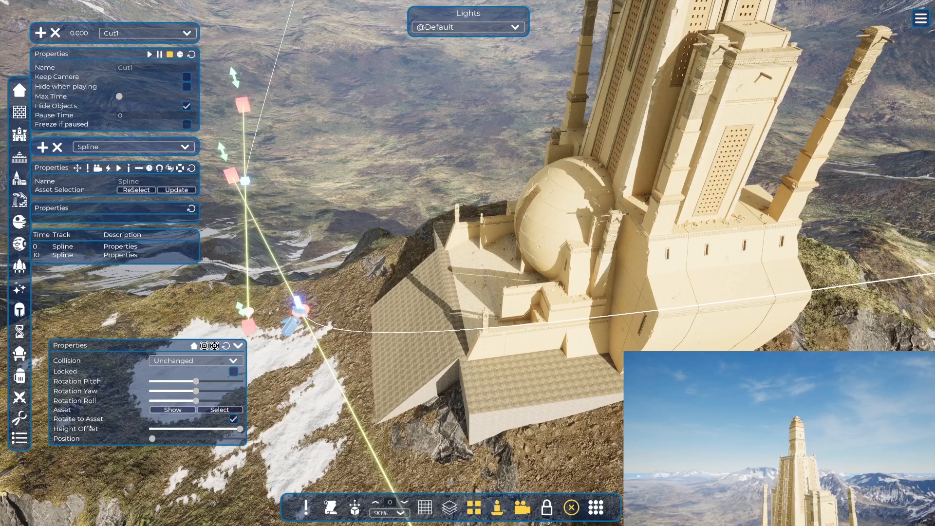
click(78, 430)
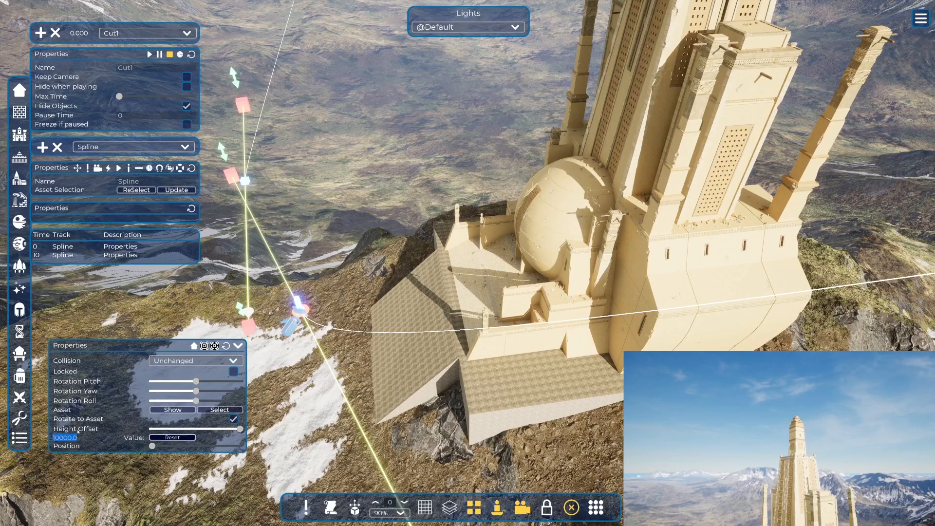
text(5000)
key(Return)
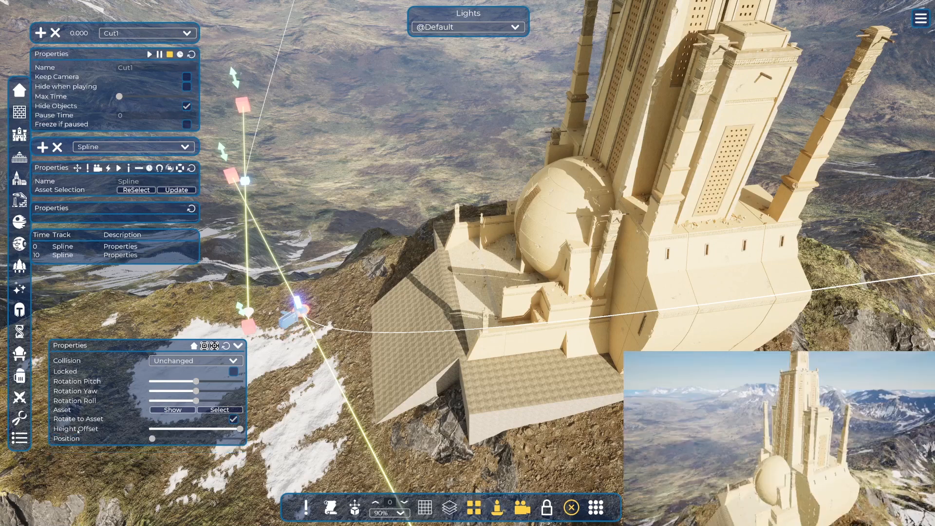
Try a Height Offset of 6000 on the start control point, and finally set it to 7000.
click(77, 430)
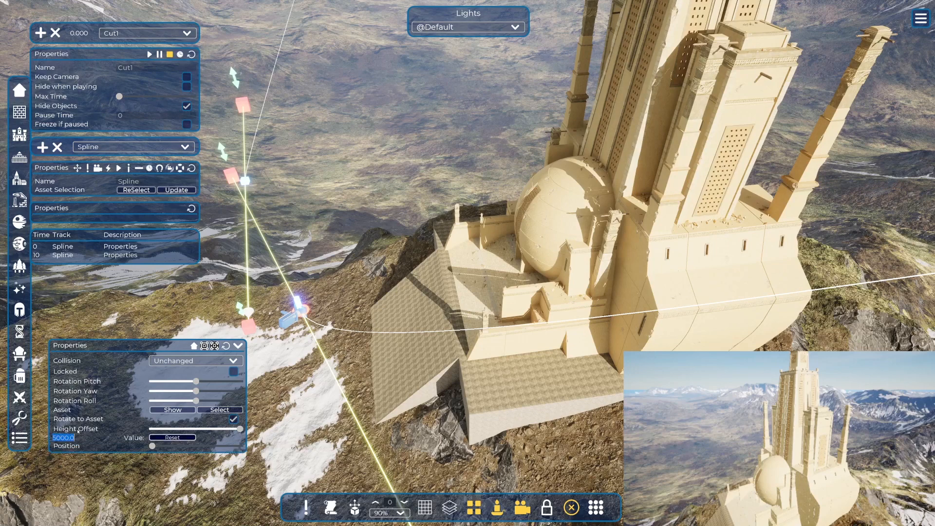
text(3000)
key(Return)
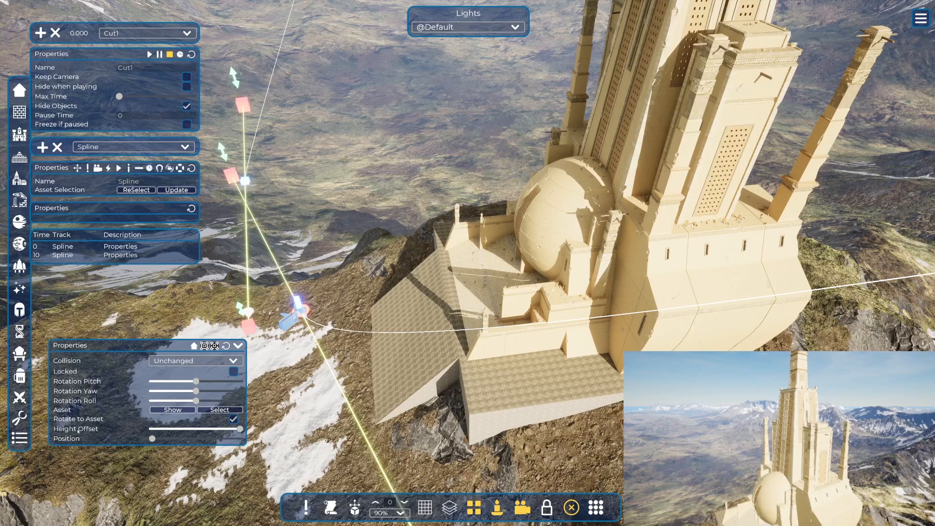
click(78, 429)
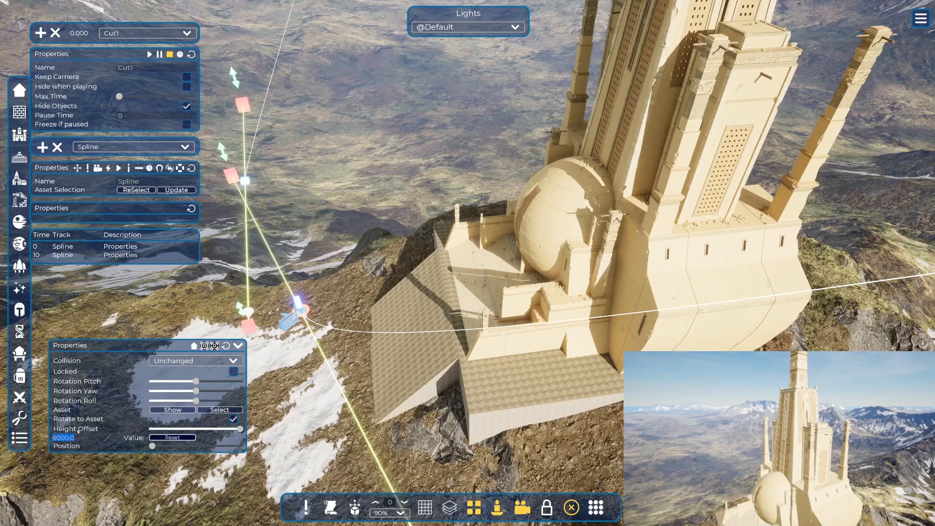
text(7000)
key(Return)
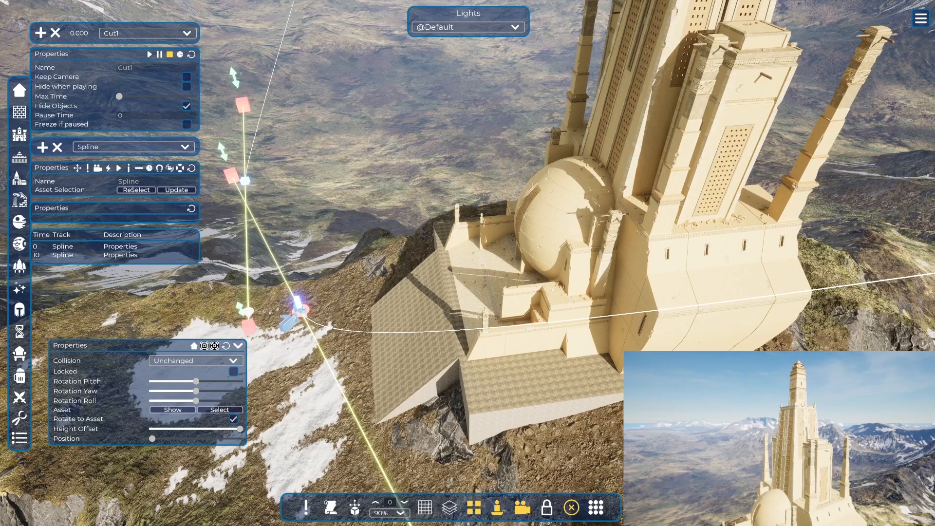
Add a second control point to the spline and set its Position to the very end.
click(304, 310)
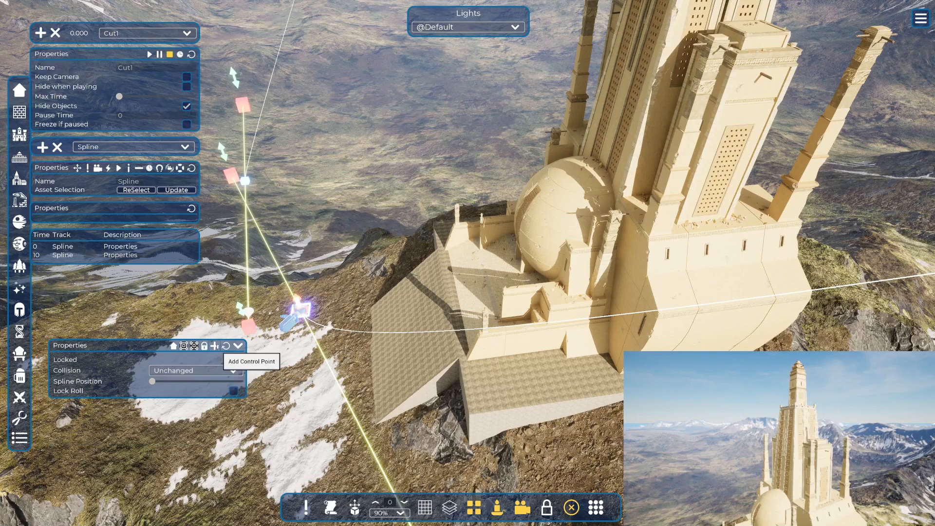
click(216, 346)
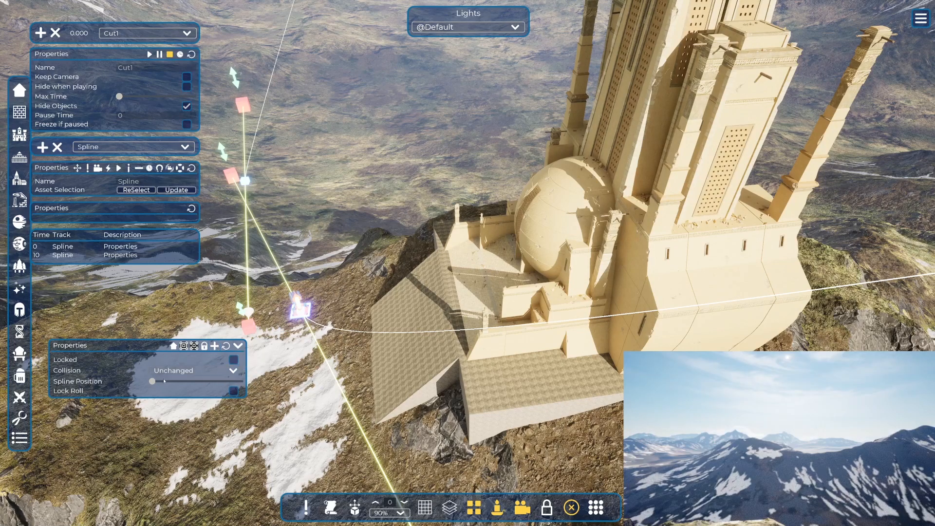
mouse_move(152, 381)
mouse_down()
mouse_move(226, 389)
mouse_move(141, 388)
mouse_up()
click(300, 305)
drag(300, 305, 362, 327)
click(299, 304)
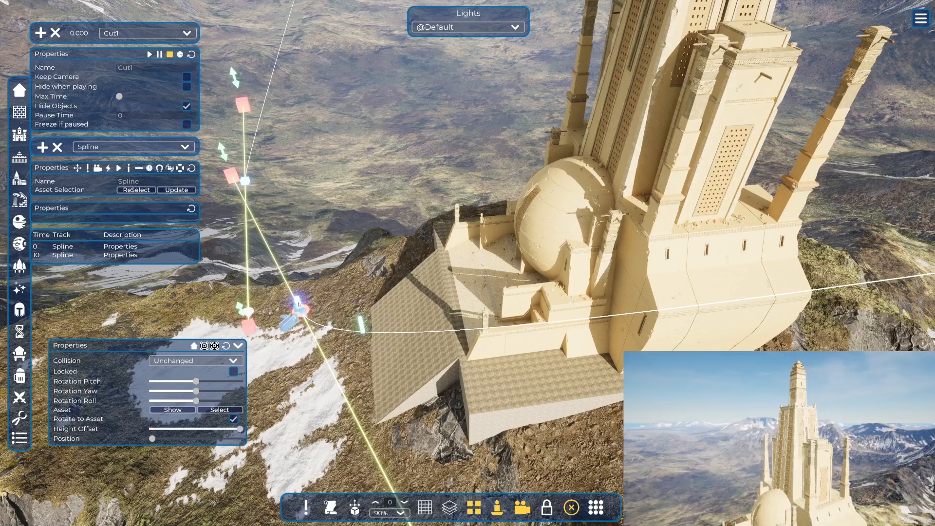
click(361, 324)
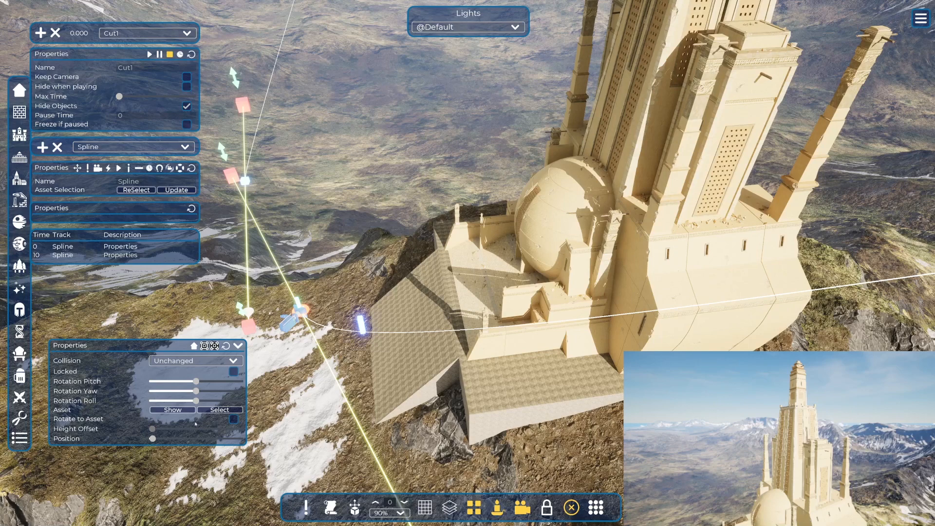
drag(152, 438, 240, 438)
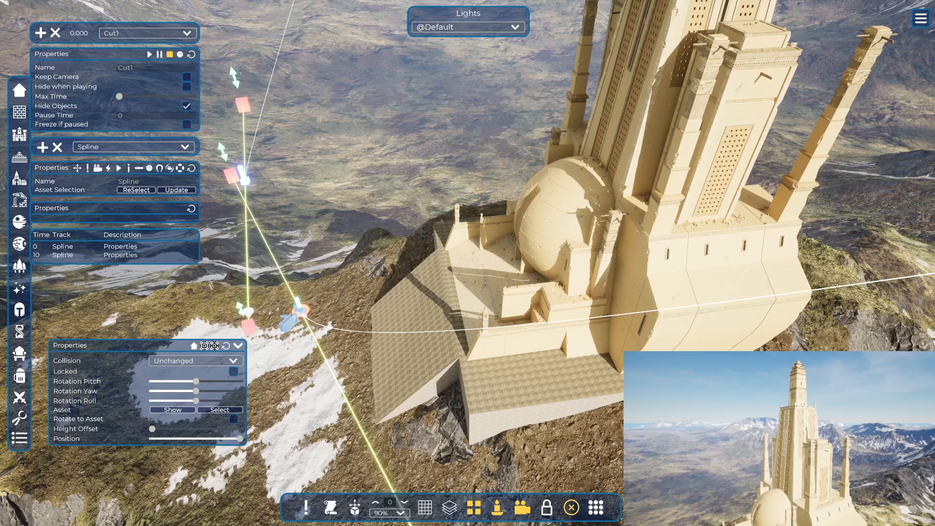
Move the Spline Position to the end of the path and enable Rotate to Asset on the end control point.
click(299, 310)
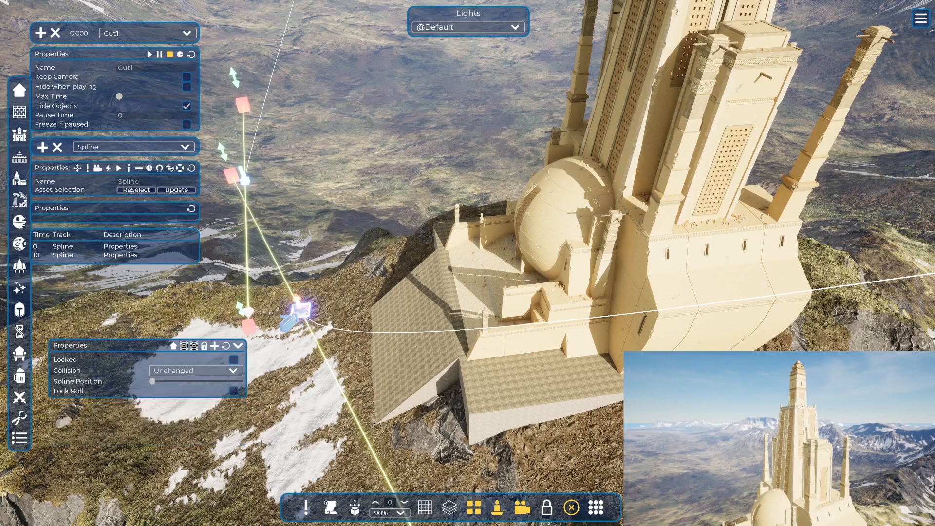
drag(154, 381, 240, 382)
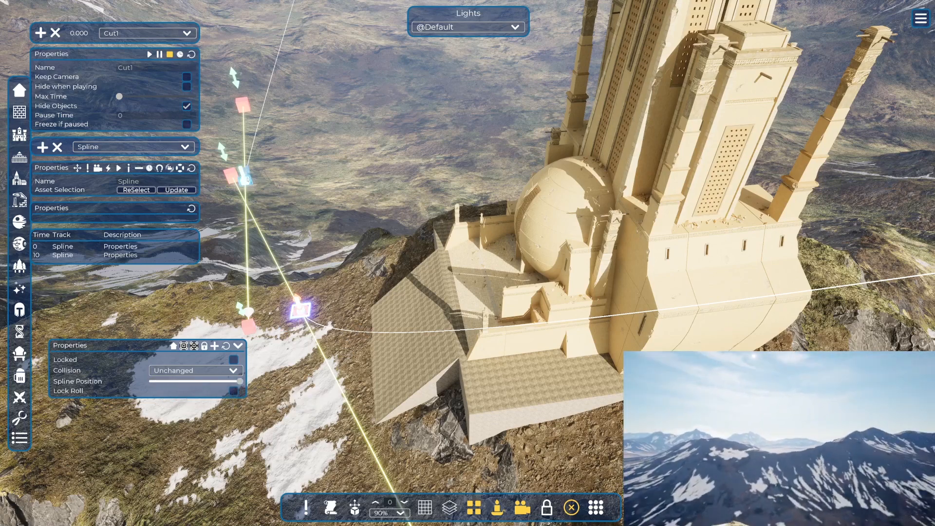
click(242, 173)
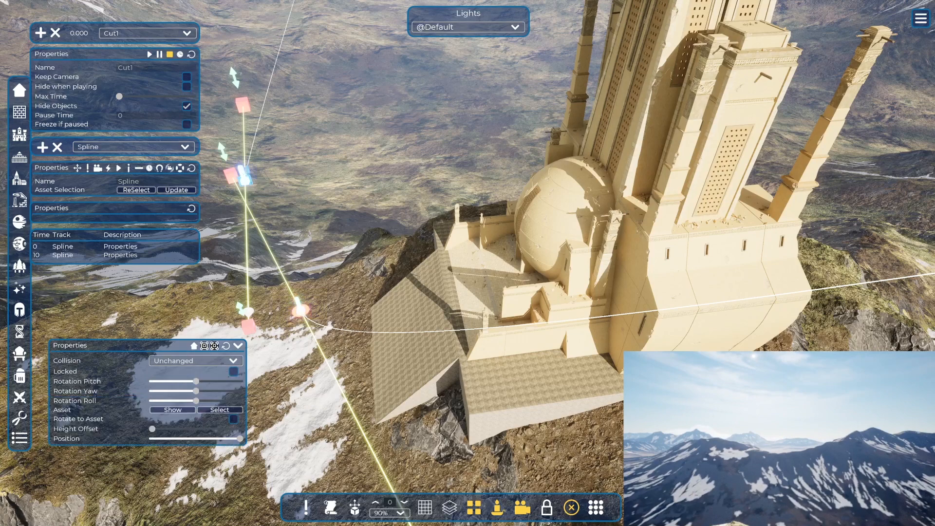
click(234, 420)
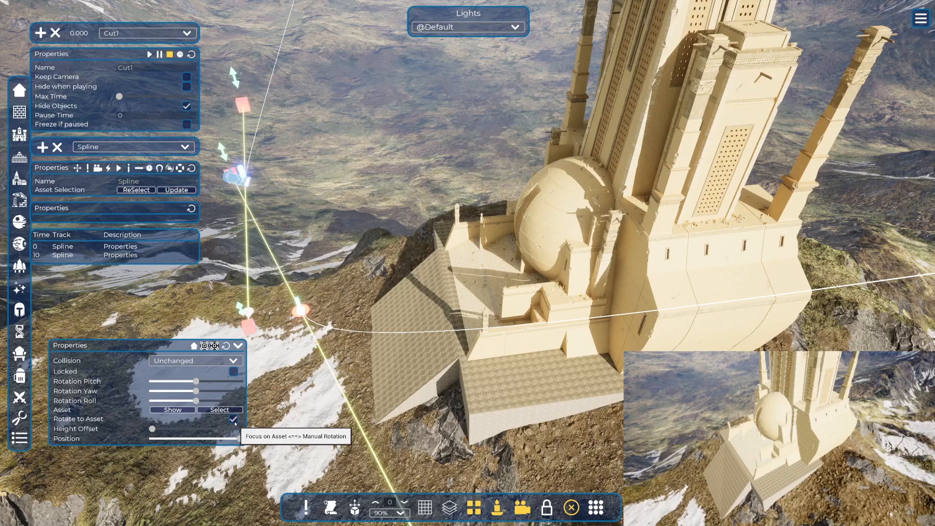
Try a Height Offset of 5000 on the end control point, and finally set it to 8000.
click(87, 429)
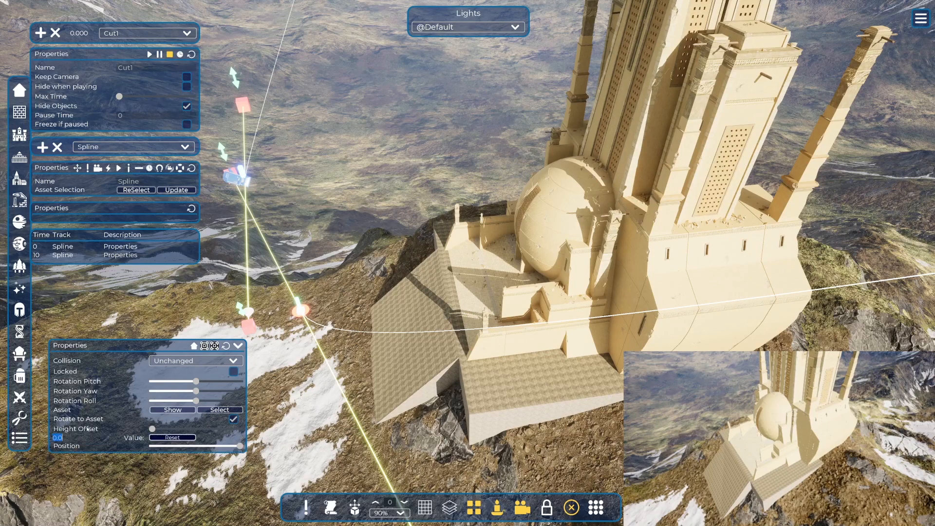
text(1000)
key(Return)
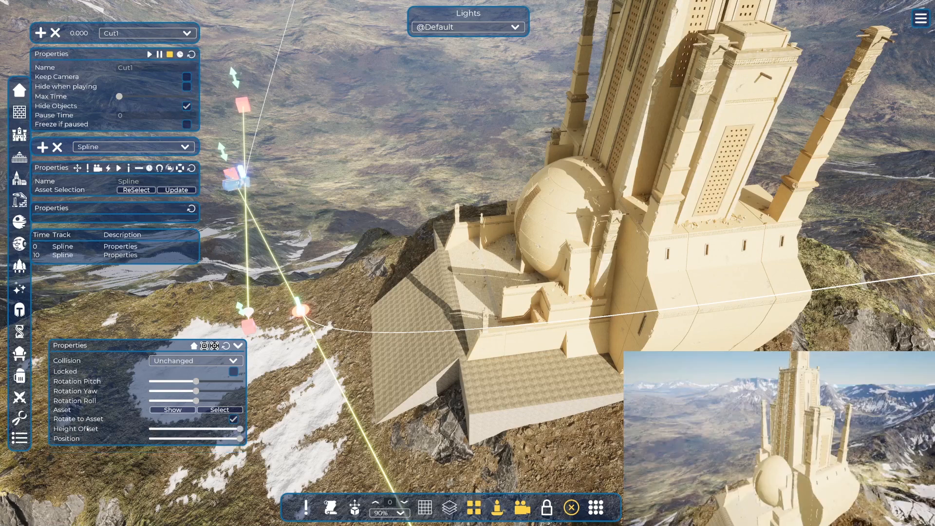
click(81, 430)
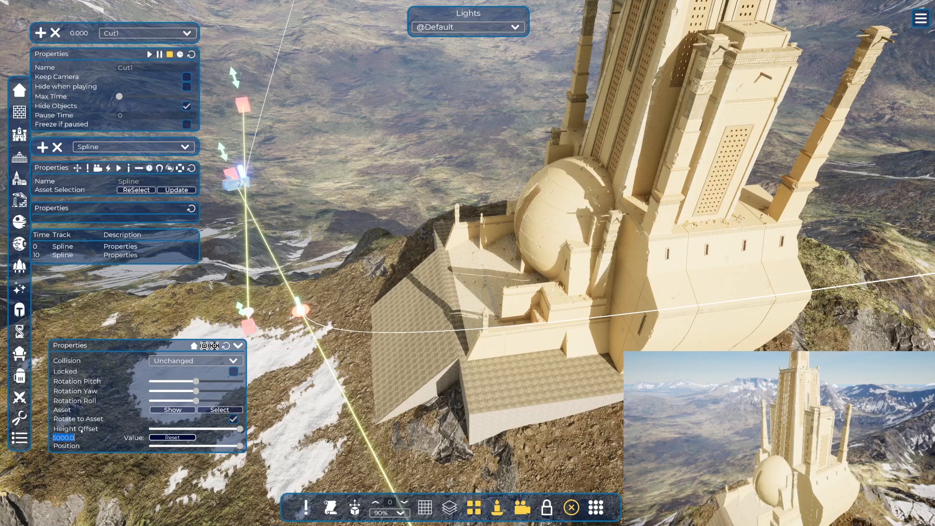
text(8000)
key(Return)
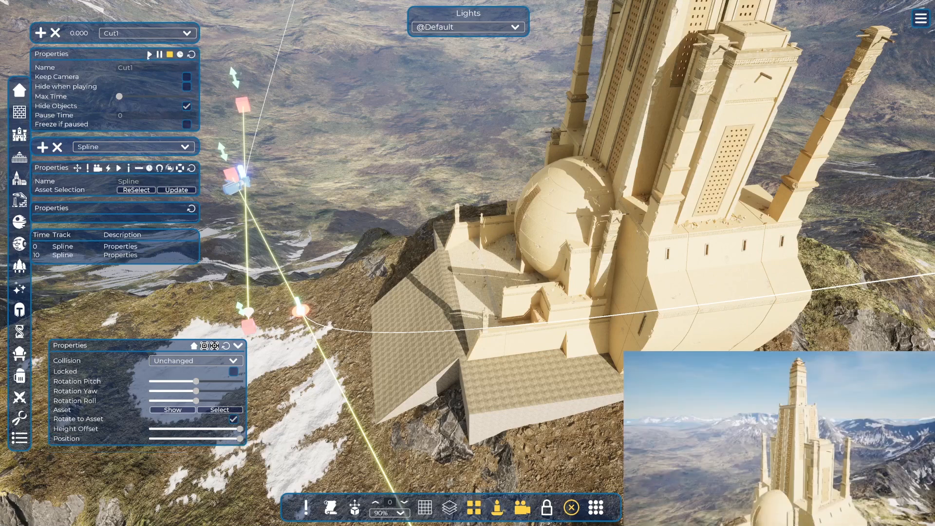
Play the cutscene, and hide the control point's properties, the spline helpers and the camera preview.
click(149, 54)
click(239, 346)
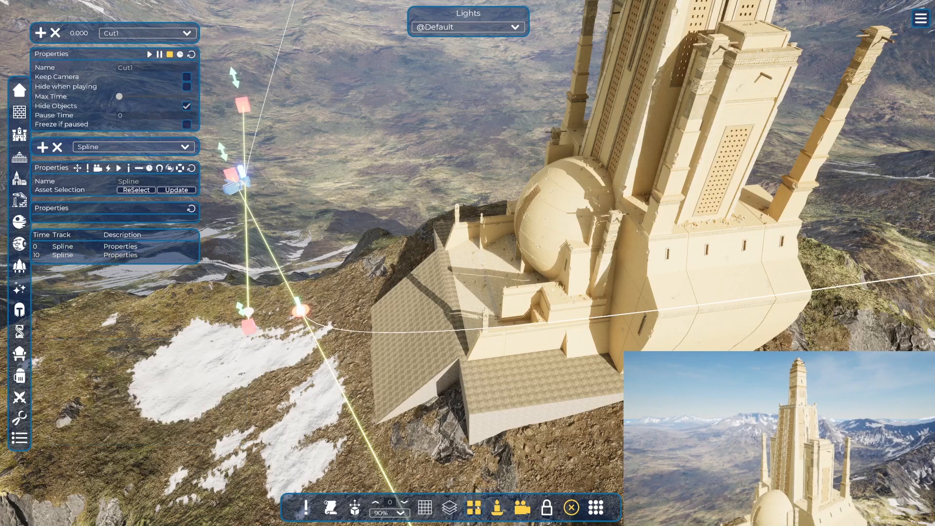
click(476, 509)
click(499, 510)
click(522, 509)
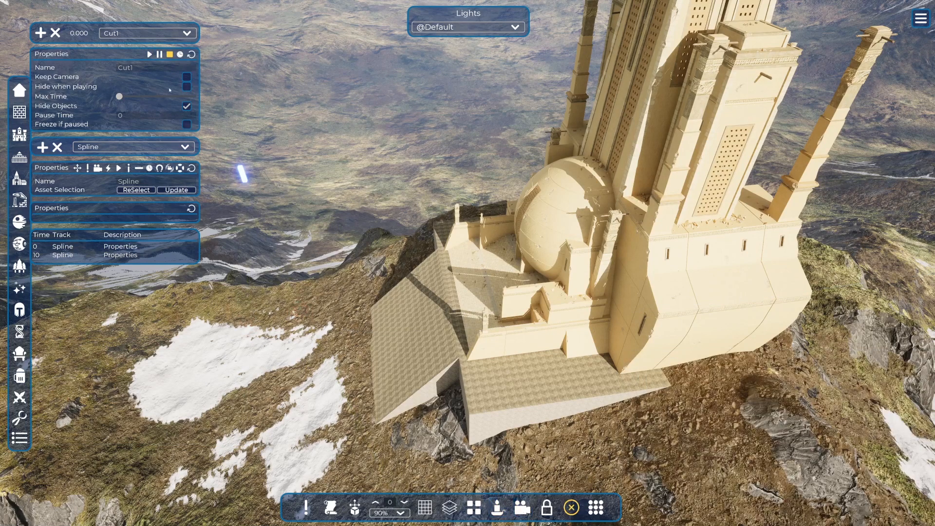
Enable Hide when playing for Cut1 and play the cutscene.
click(187, 87)
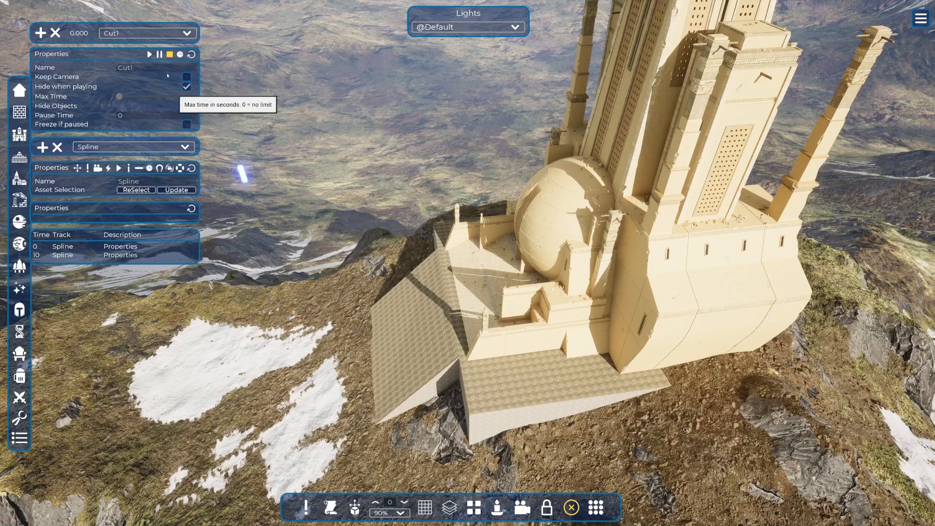
click(150, 54)
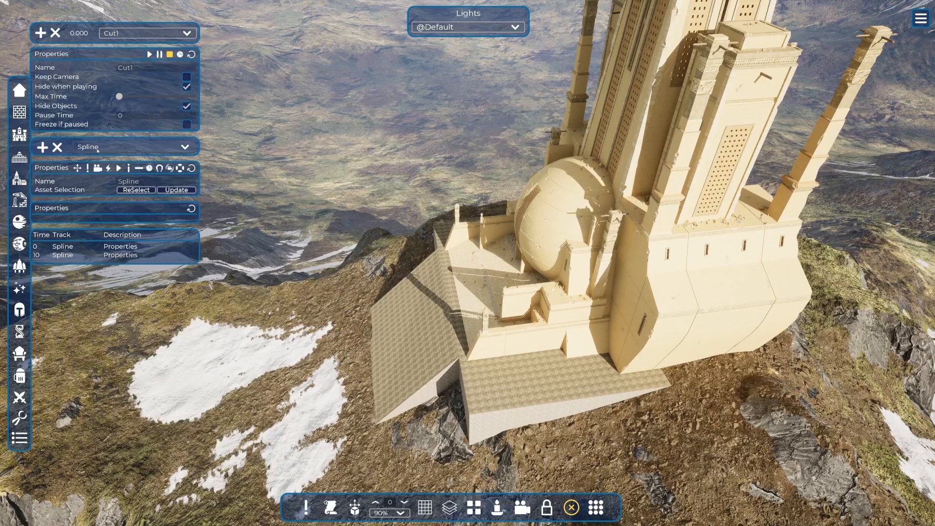
Add a Switch Camera keyframe at time 0 on the Cam1 track and play the cutscene through that camera.
click(134, 147)
click(111, 166)
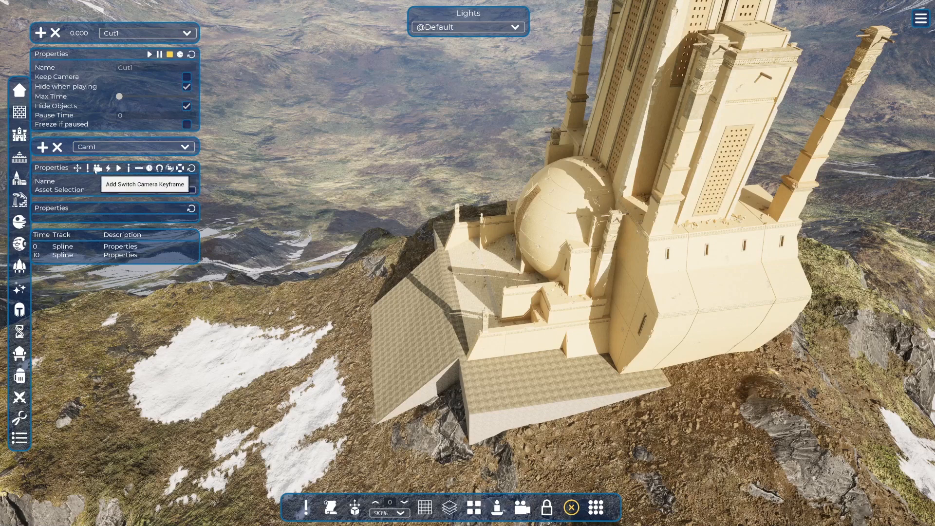
click(97, 168)
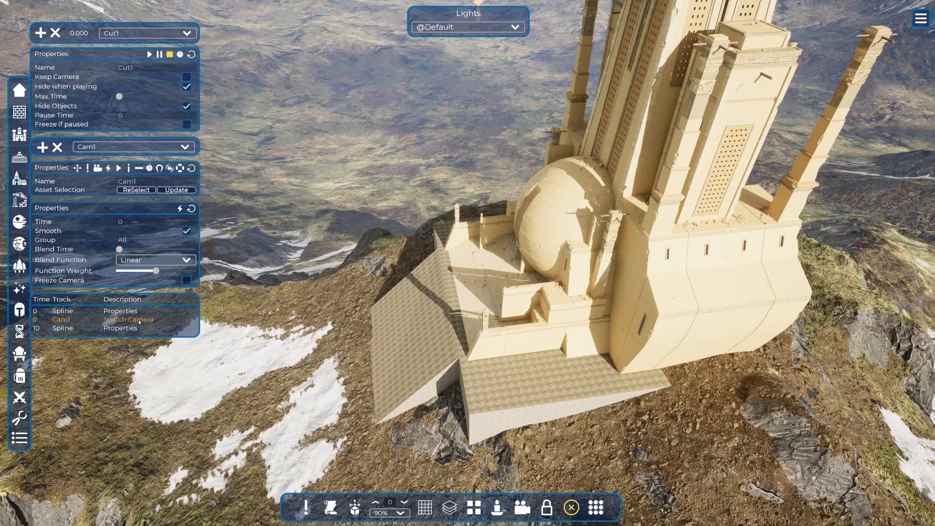
click(150, 55)
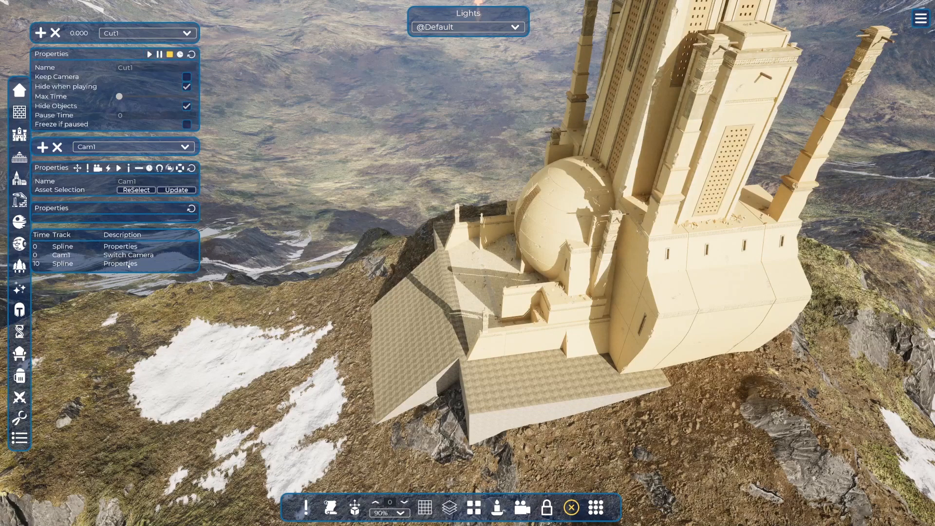
Set the last Spline keyframe's time to 15 seconds and play the cutscene with Keep Camera enabled.
click(63, 264)
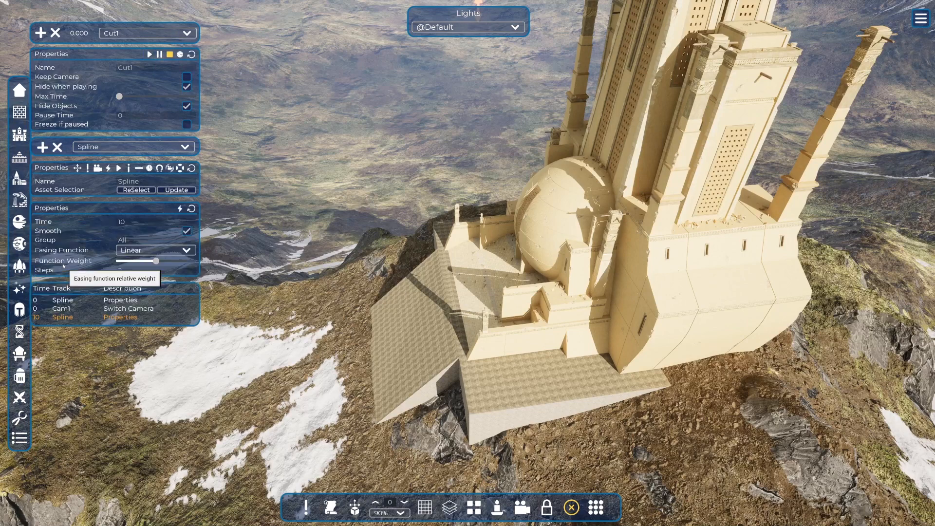
click(125, 221)
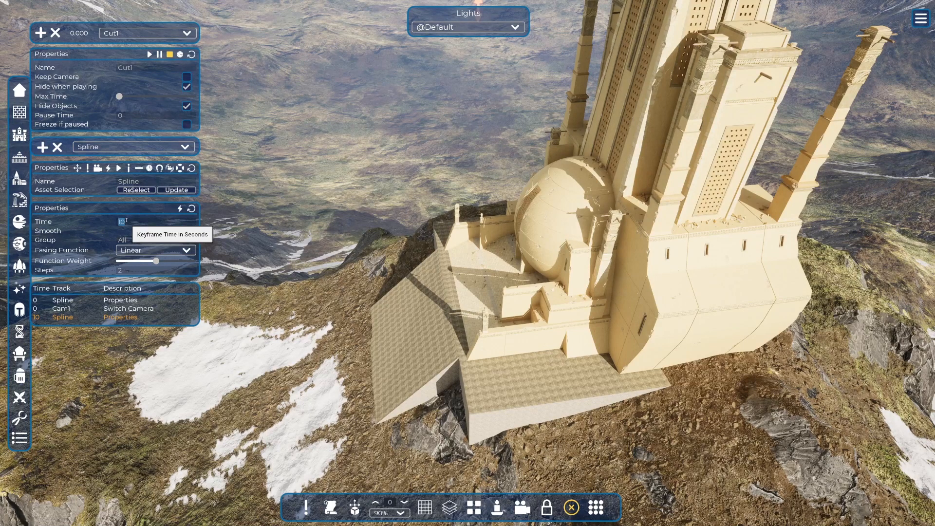
text(15)
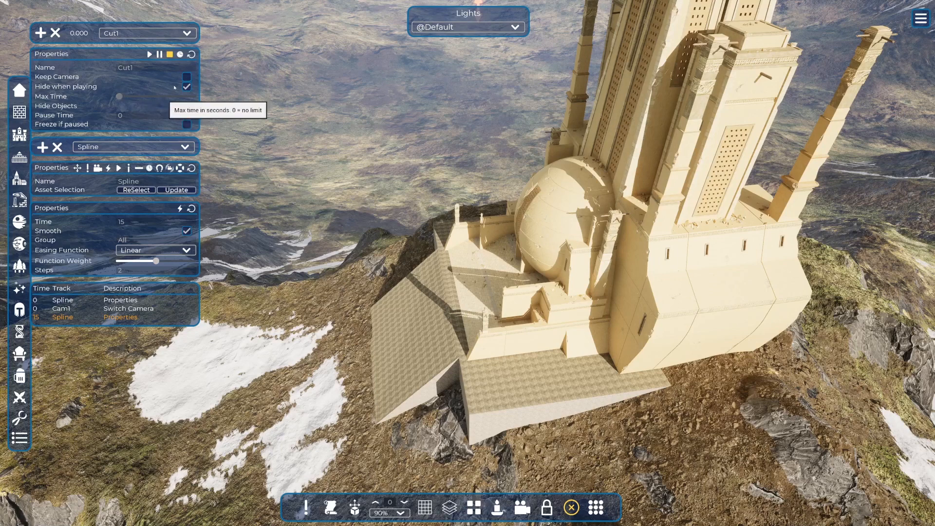
click(187, 77)
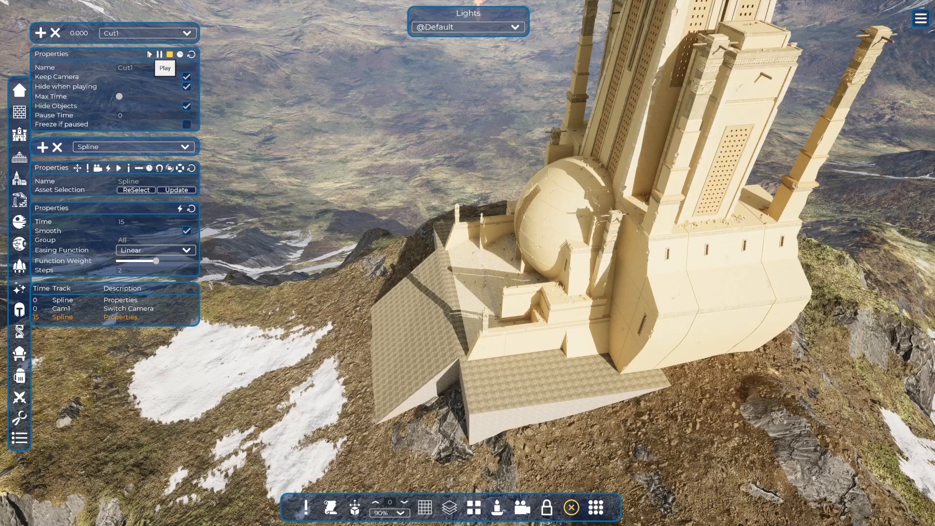
click(149, 54)
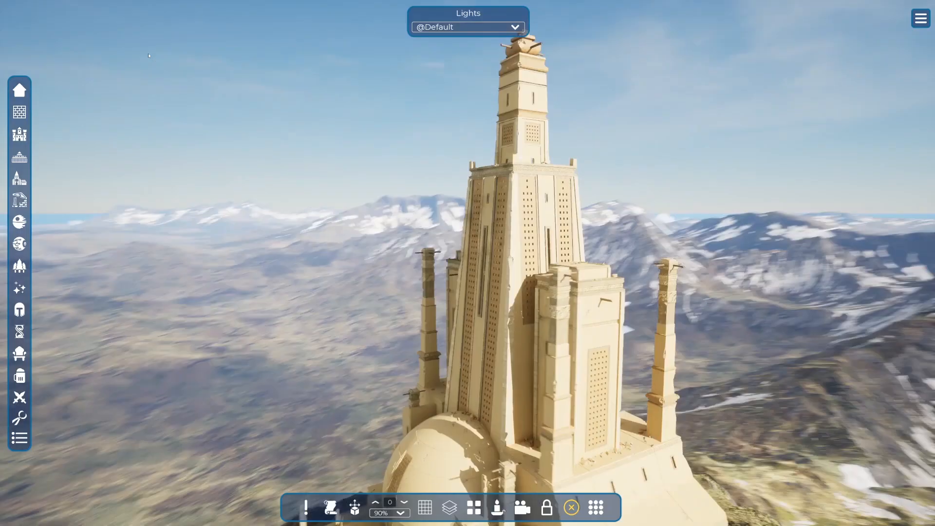